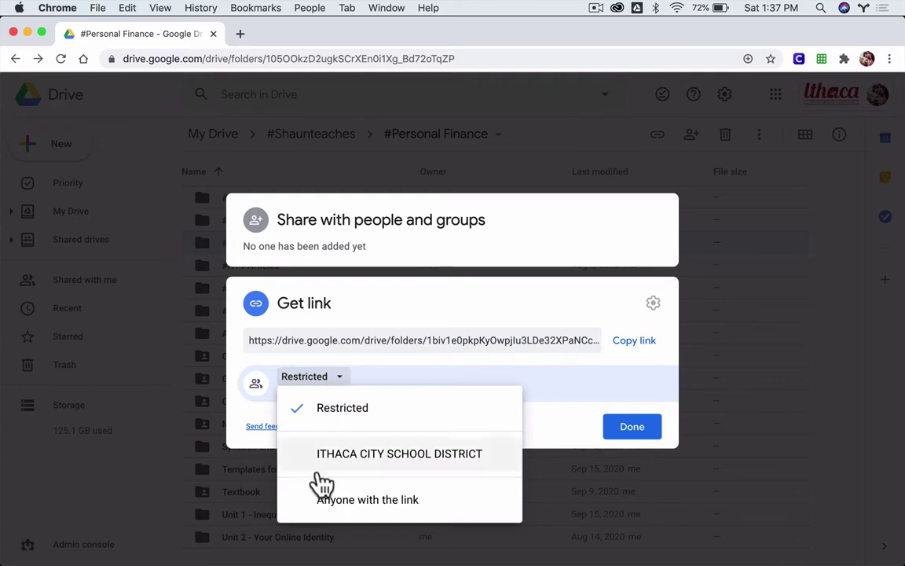
- Set the #Google Spreadsheets folder's link sharing to Anyone with the link, with the Viewer role
left_click(324, 503)
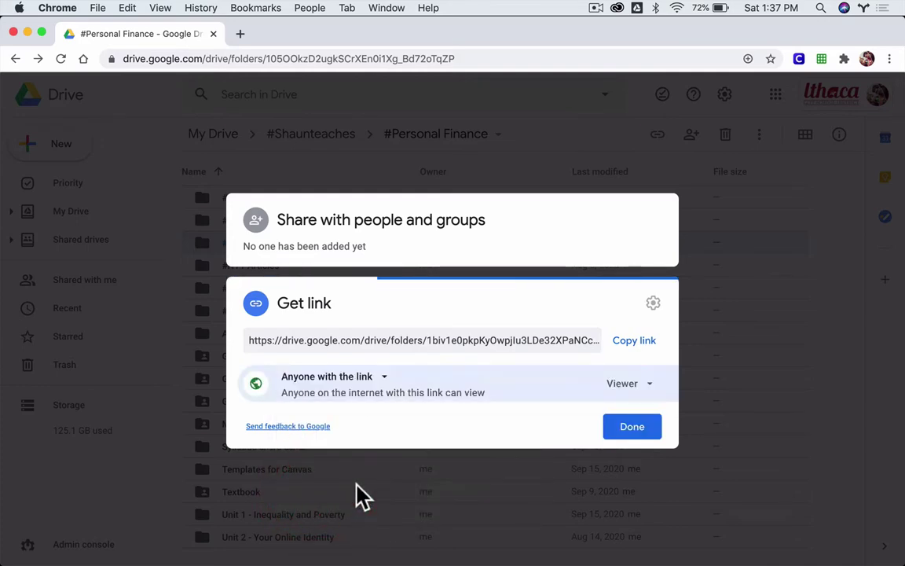
left_click(630, 434)
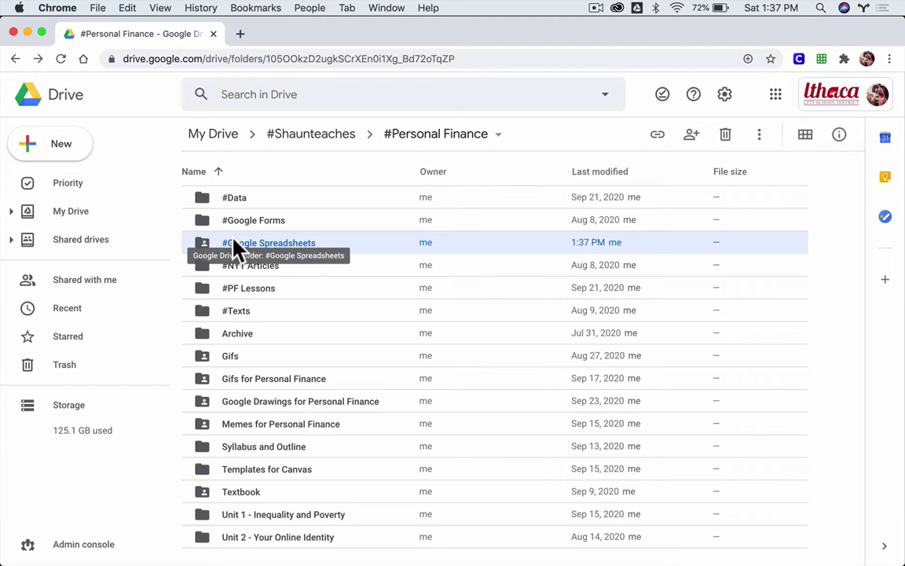
- Create a new shared Google Sheets spreadsheet inside the #Google Spreadsheets folder
double_click(234, 243)
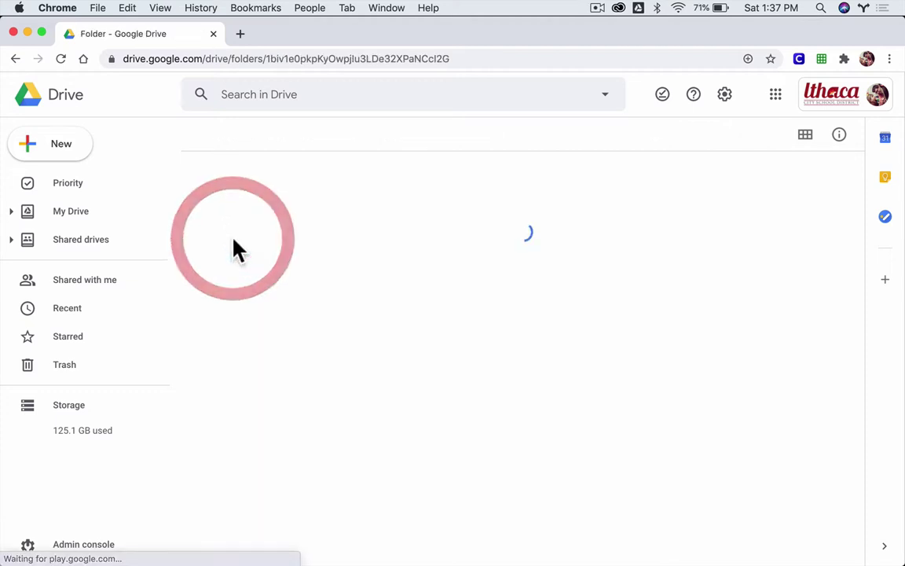
left_click(43, 149)
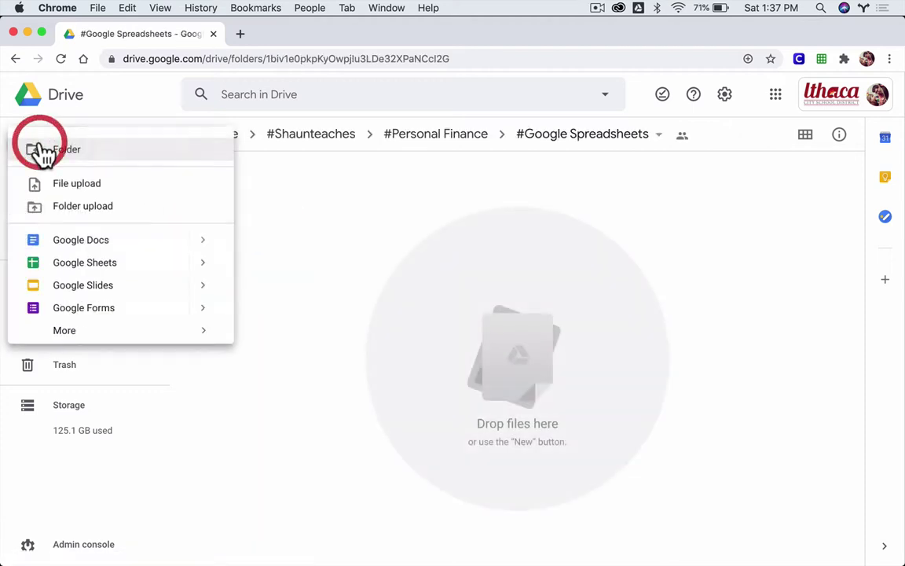
left_click(76, 267)
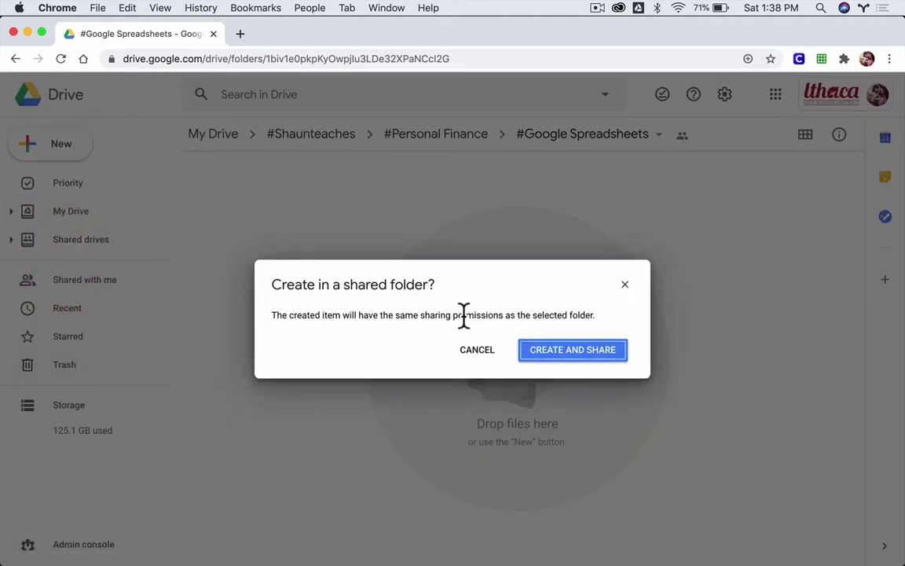
left_click(572, 352)
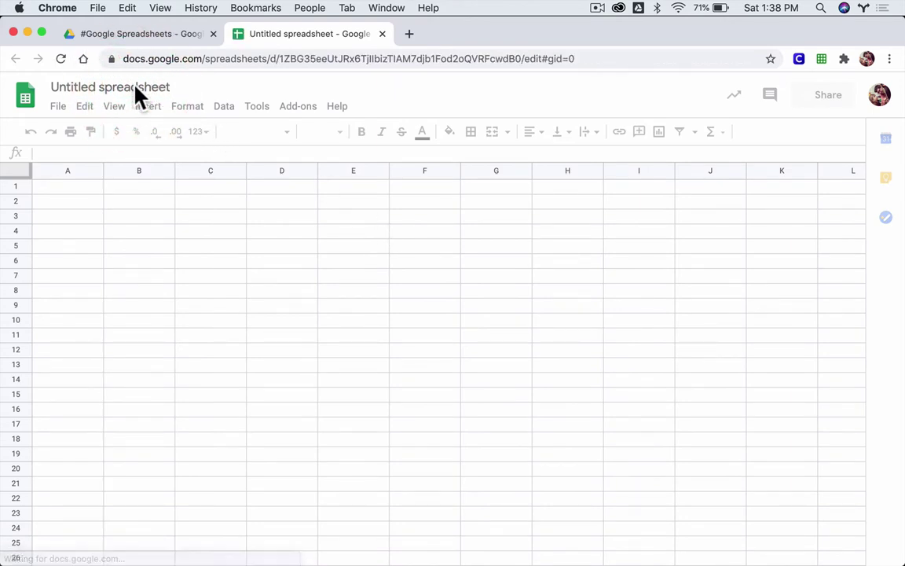
- Name the spreadsheet "$100 in 1863 by" followed by the author's first name
left_click(94, 87)
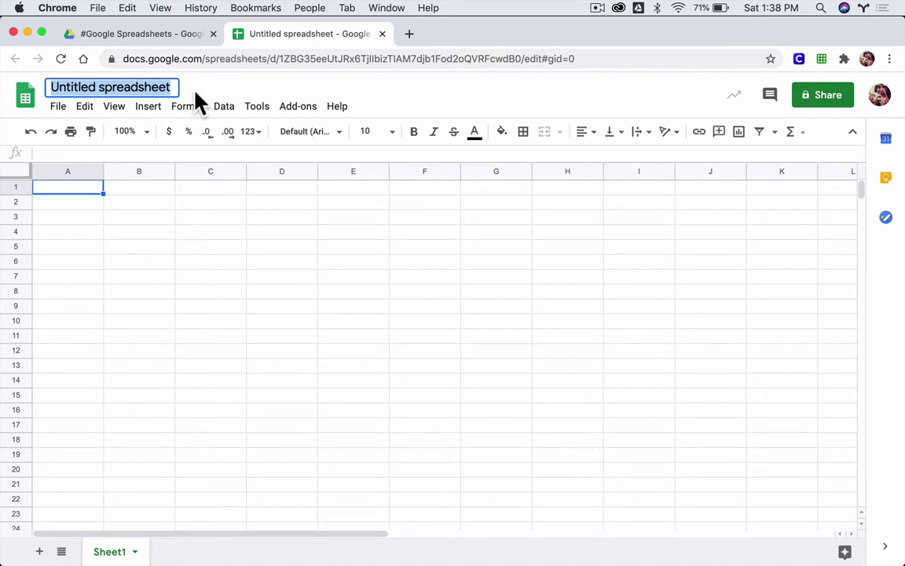
type("$100 in 1863")
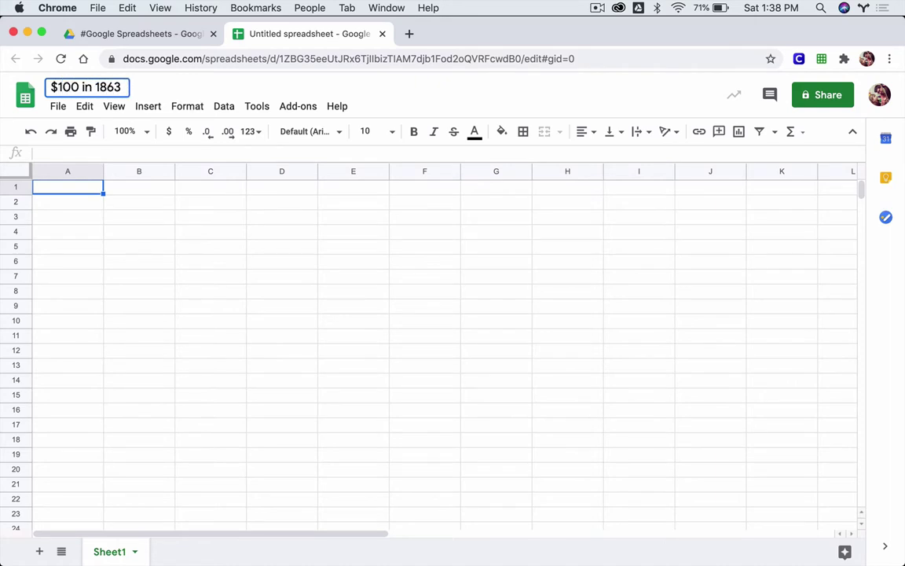
type(" by Shaun")
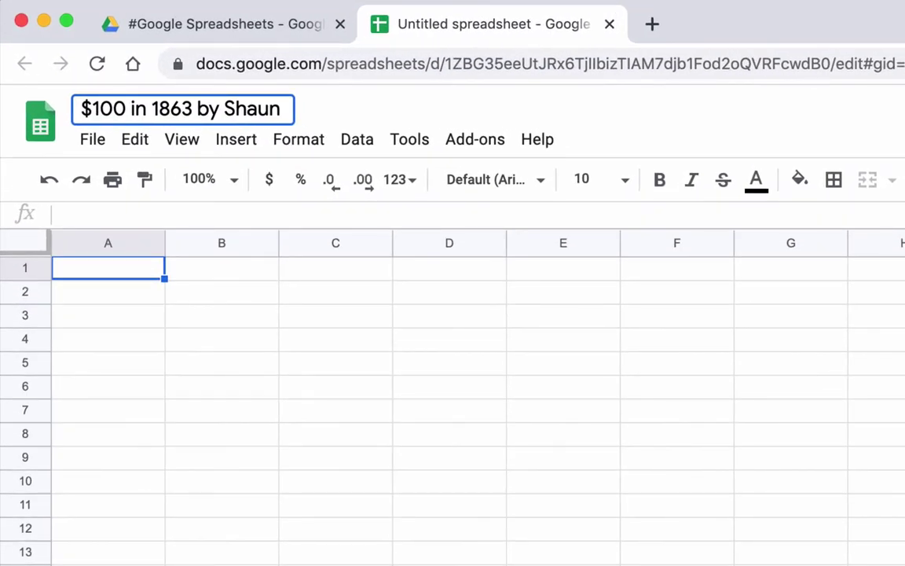
left_click(148, 274)
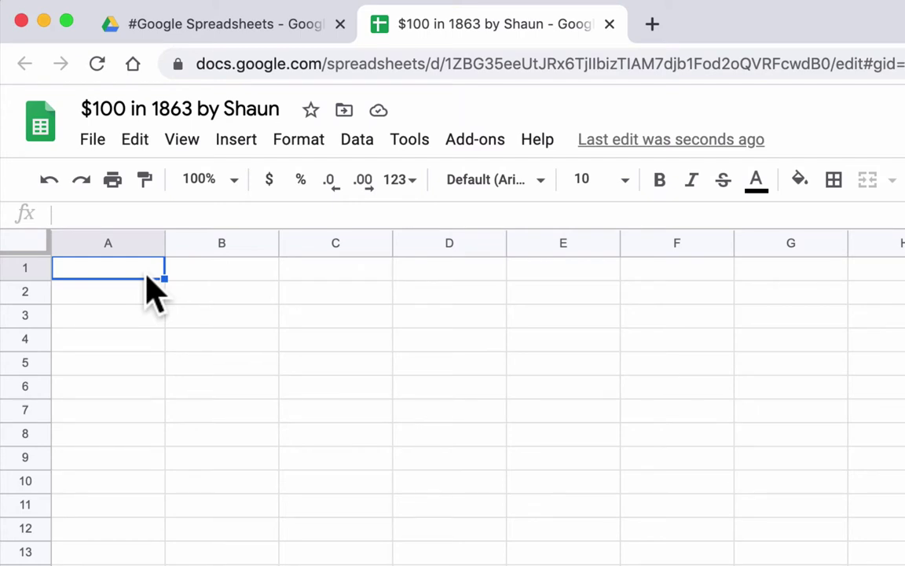
left_click(142, 293)
left_click(138, 316)
left_click(141, 344)
left_click(142, 314)
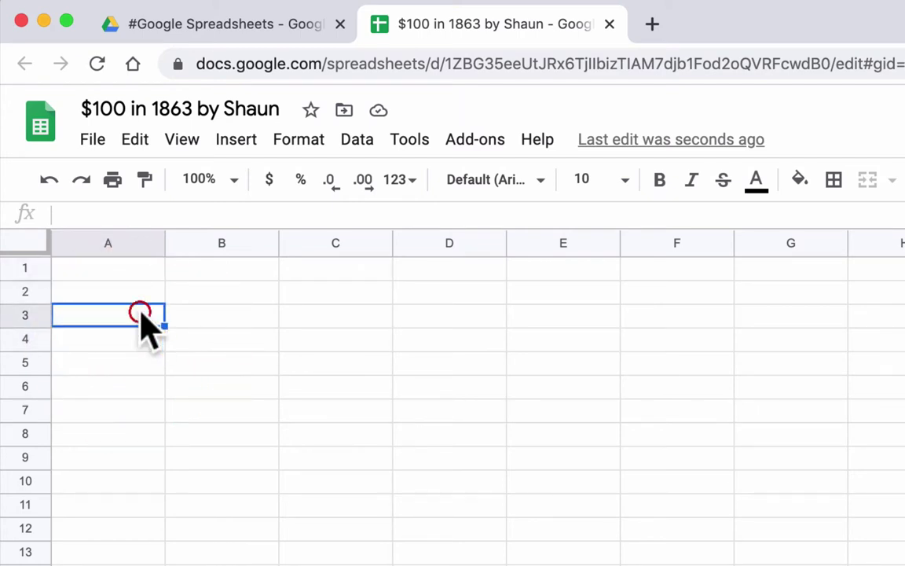
left_click(141, 293)
left_click(140, 269)
left_click(143, 293)
left_click(140, 316)
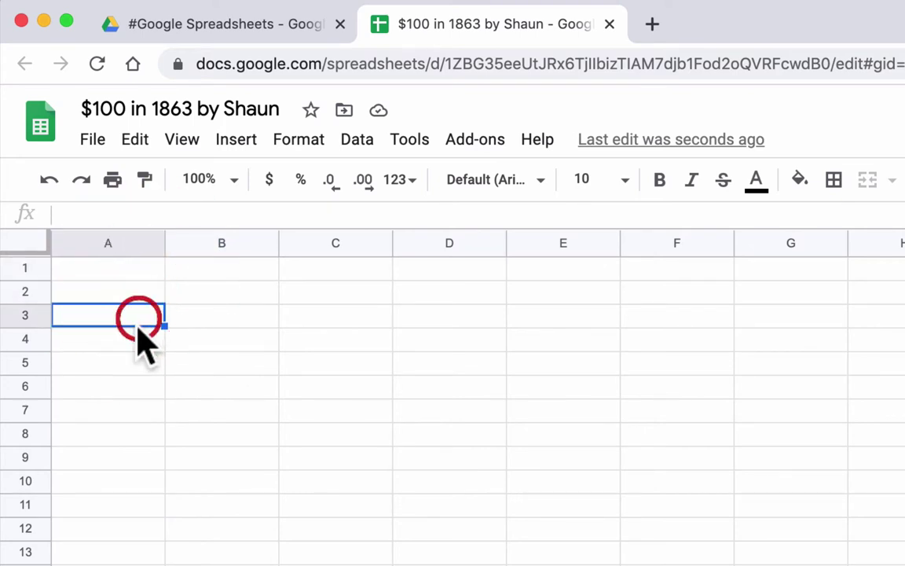
left_click(141, 340)
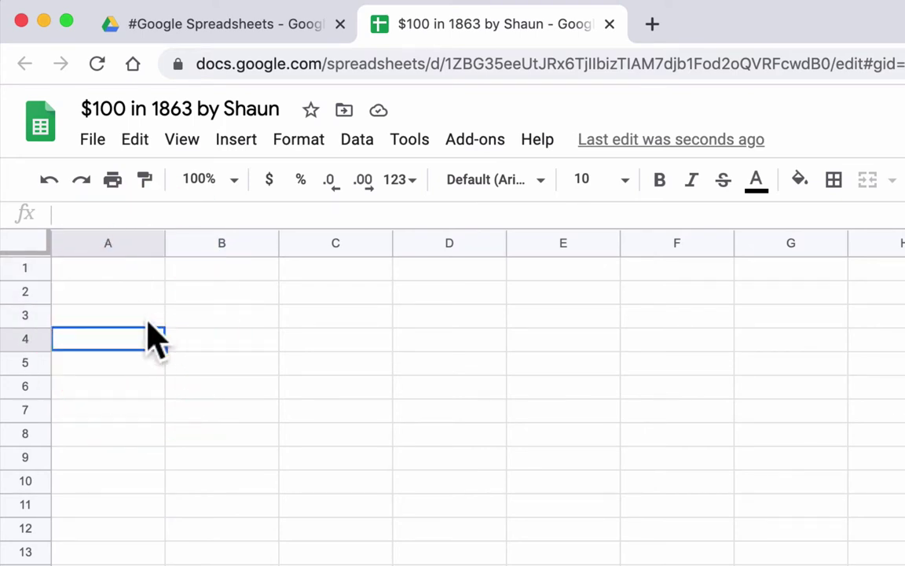
left_click(118, 243)
left_click(221, 244)
left_click(330, 245)
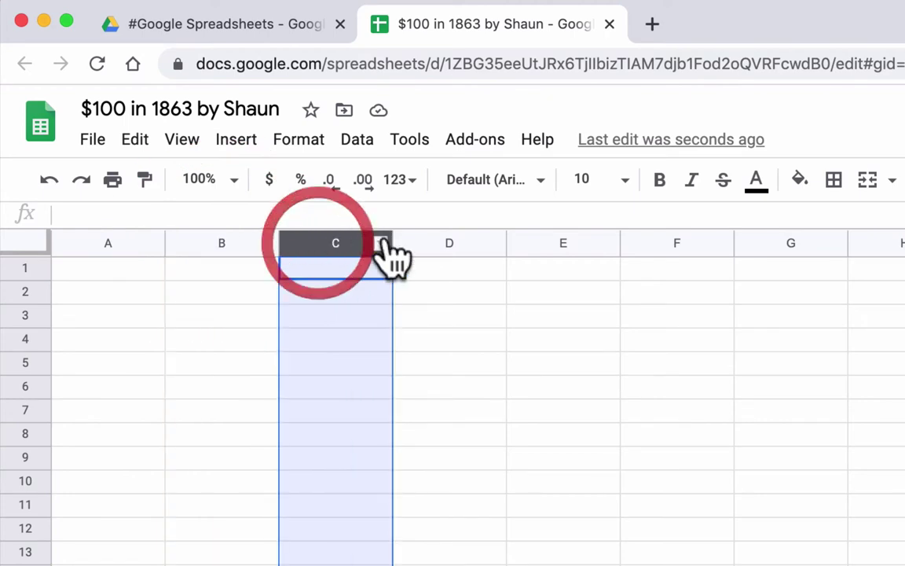
left_click(443, 245)
left_click_drag(118, 252, 118, 252)
left_click(115, 245)
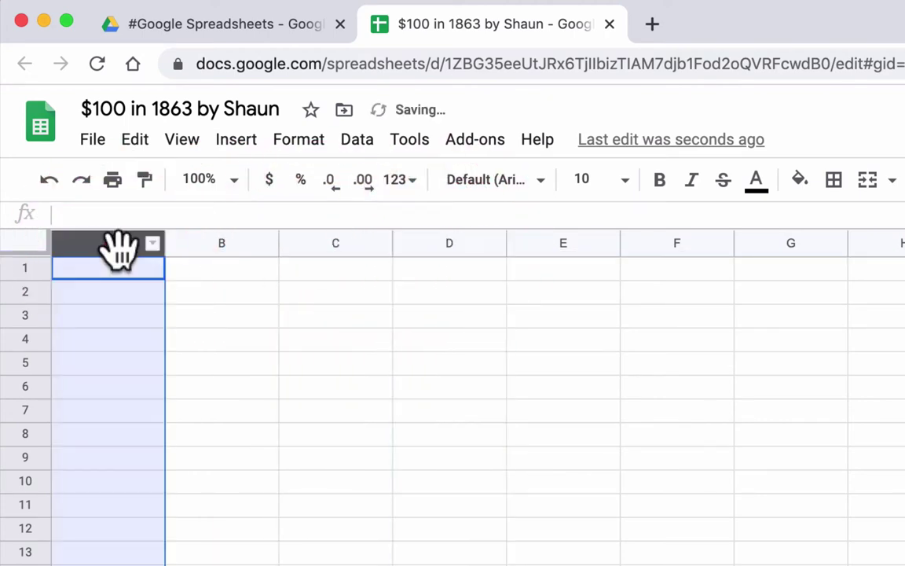
left_click(228, 245)
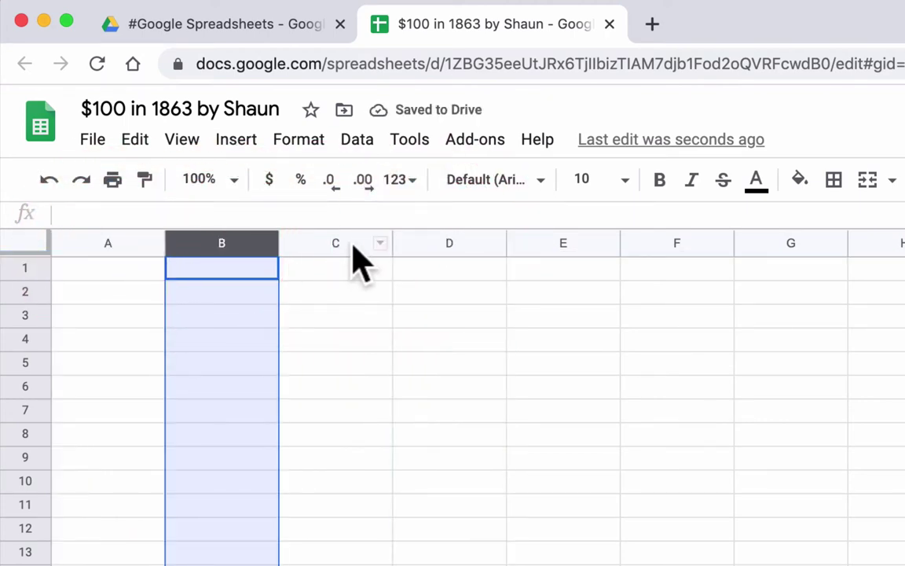
left_click(358, 243)
left_click(424, 241)
left_click(427, 248)
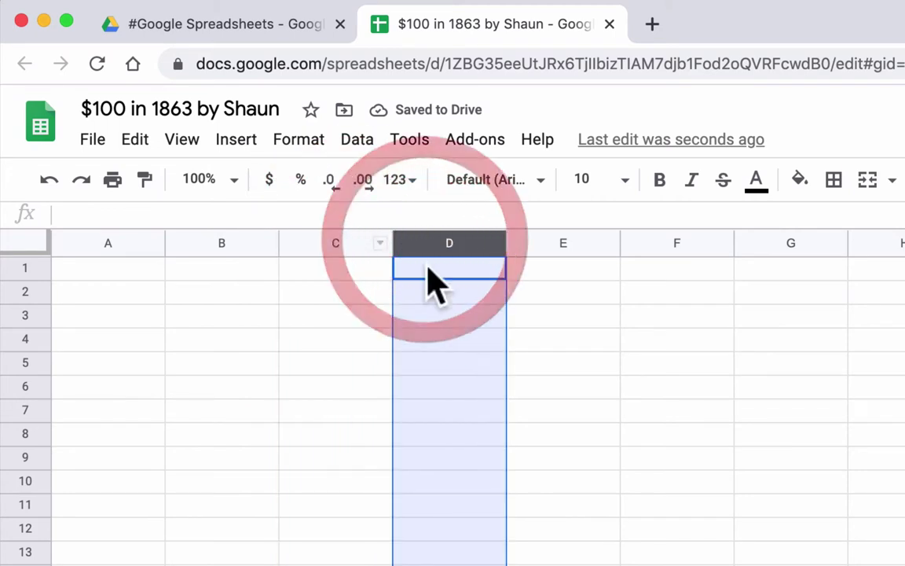
left_click(29, 269)
left_click(31, 293)
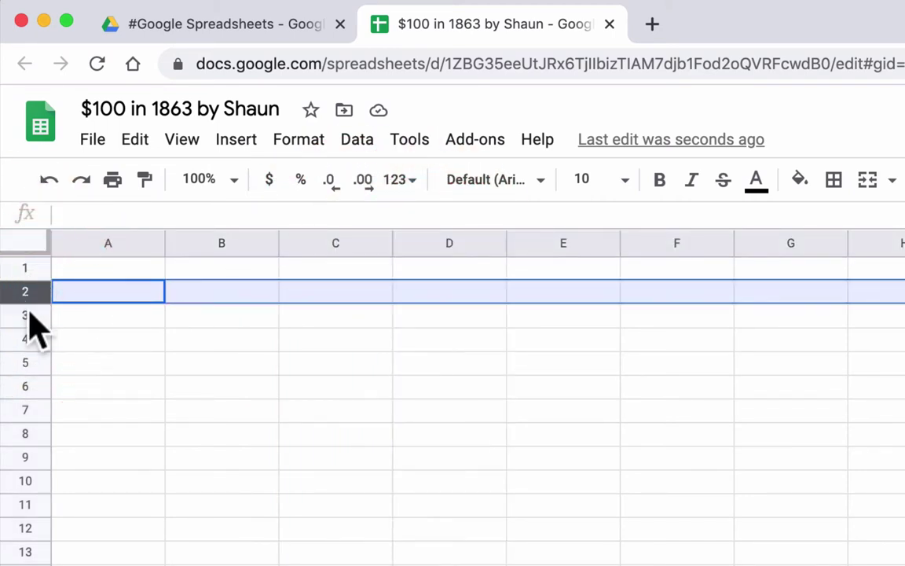
left_click(27, 316)
left_click(27, 339)
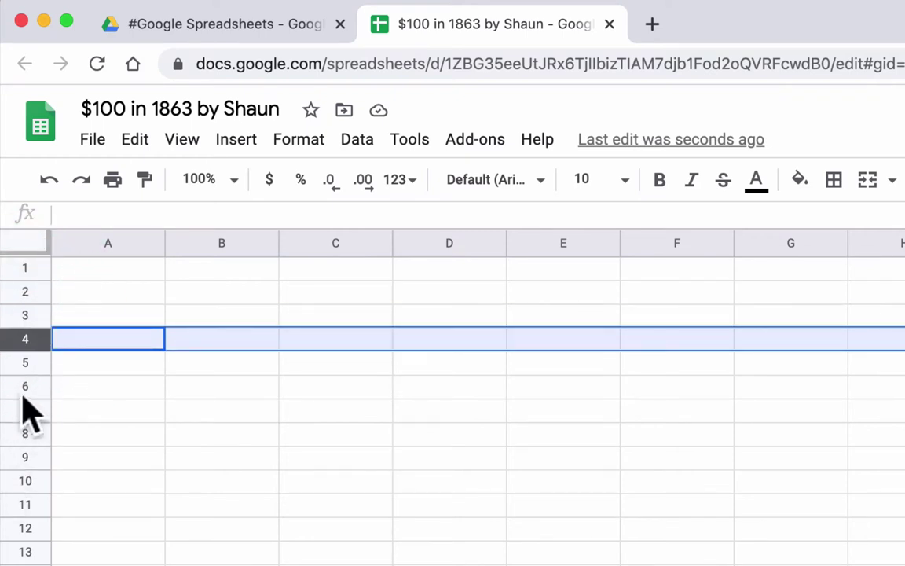
left_click(83, 244)
left_click(30, 267)
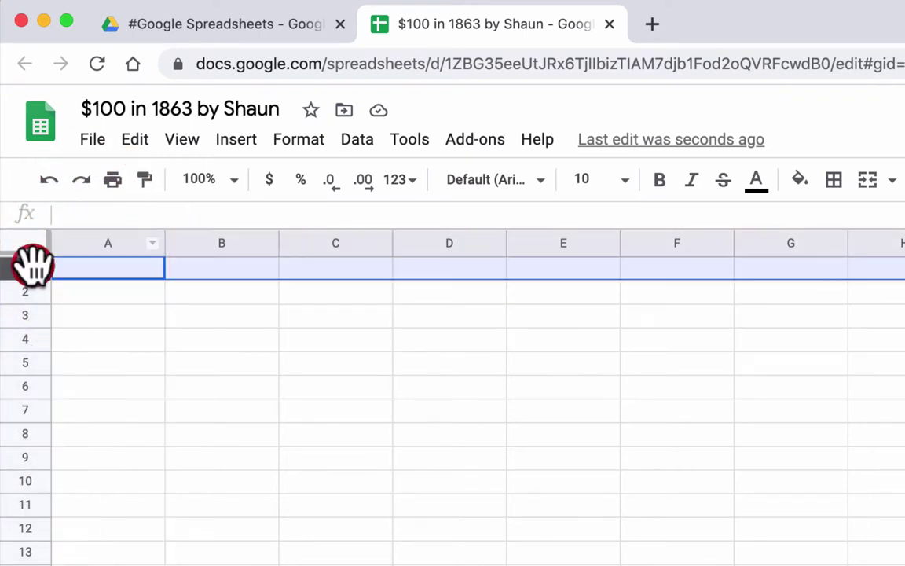
left_click(76, 271)
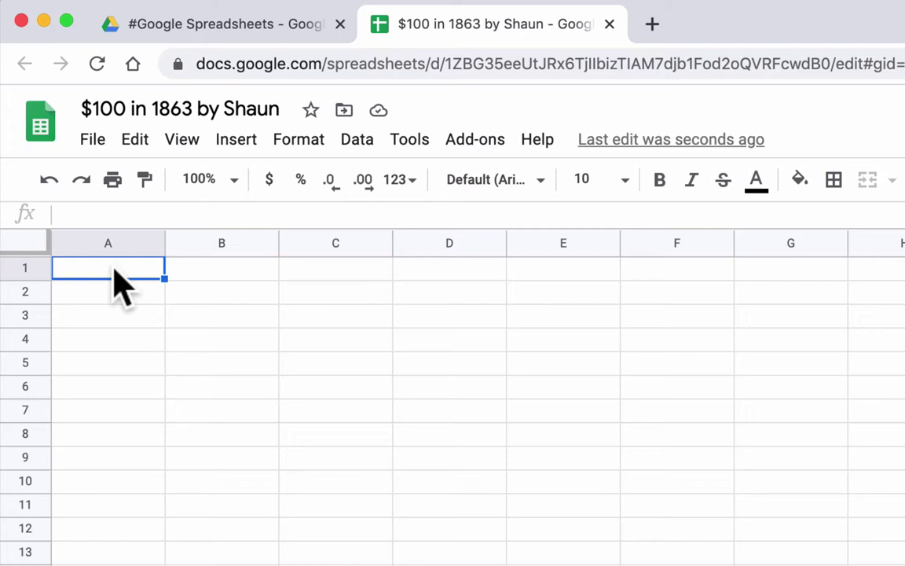
type("Time")
key("Tab")
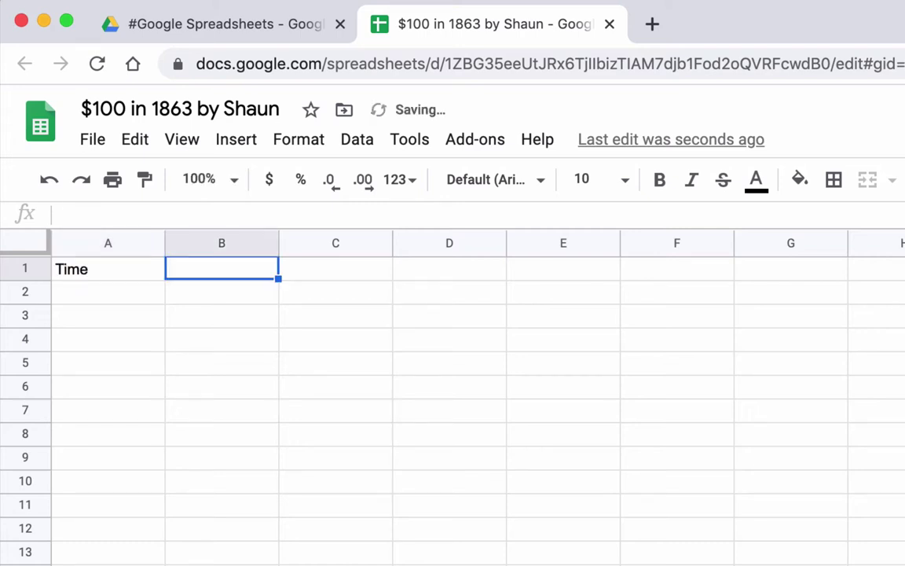
- Enter the headers Year, Amount and Amount Added in cells A1 to C1
left_click(108, 268)
type("Years")
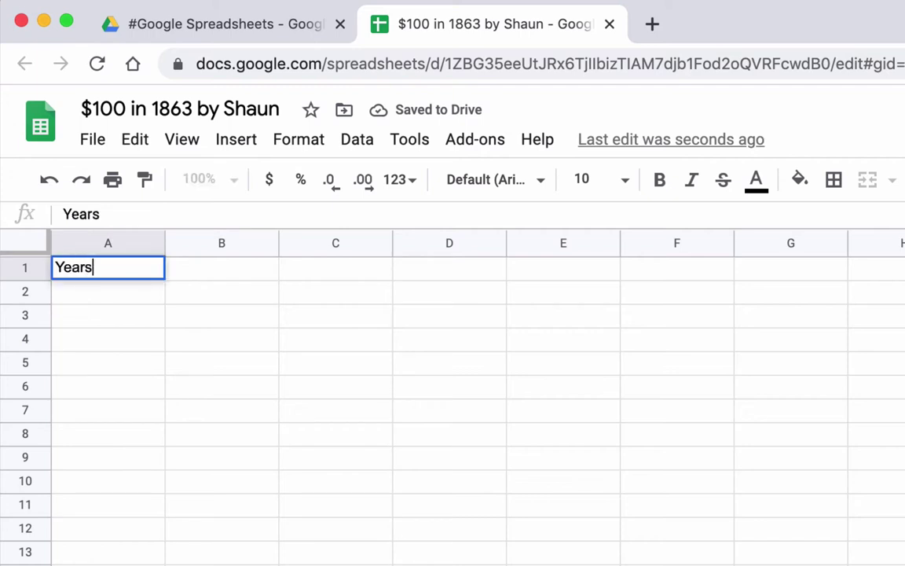
key("Tab")
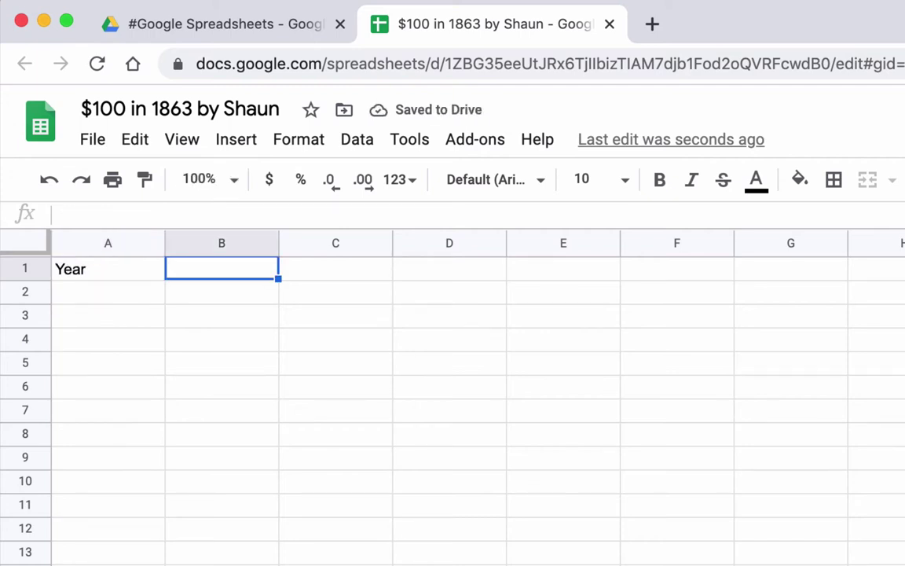
type("Amount")
key("Tab")
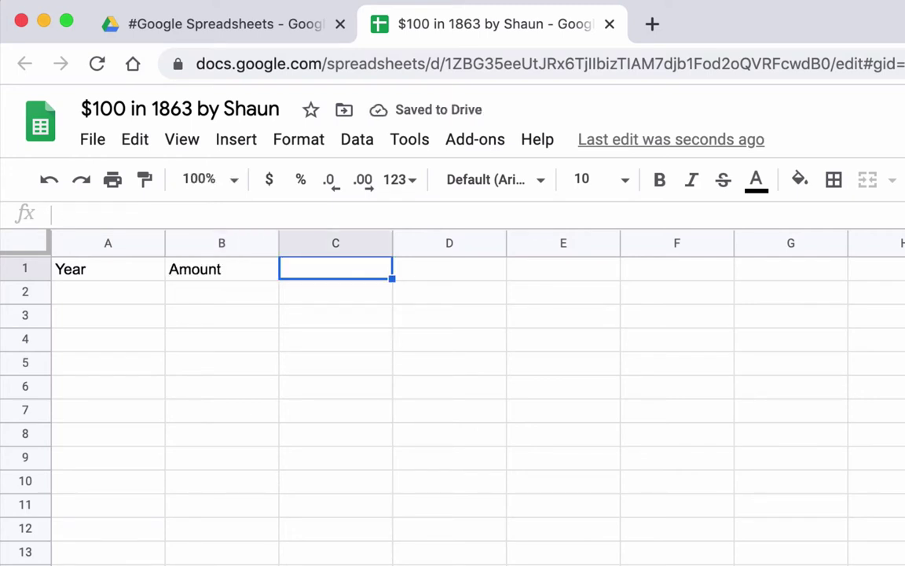
type("Amoun")
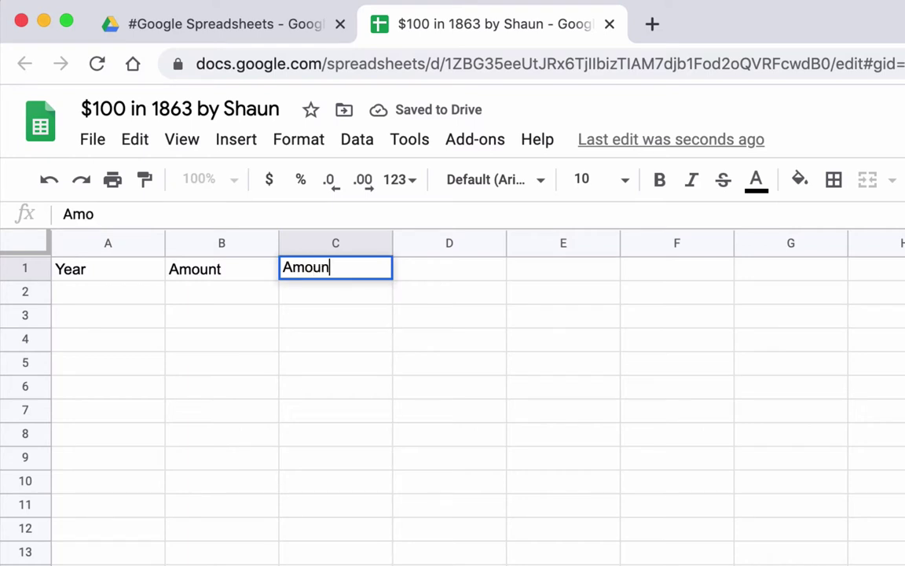
type("t Added")
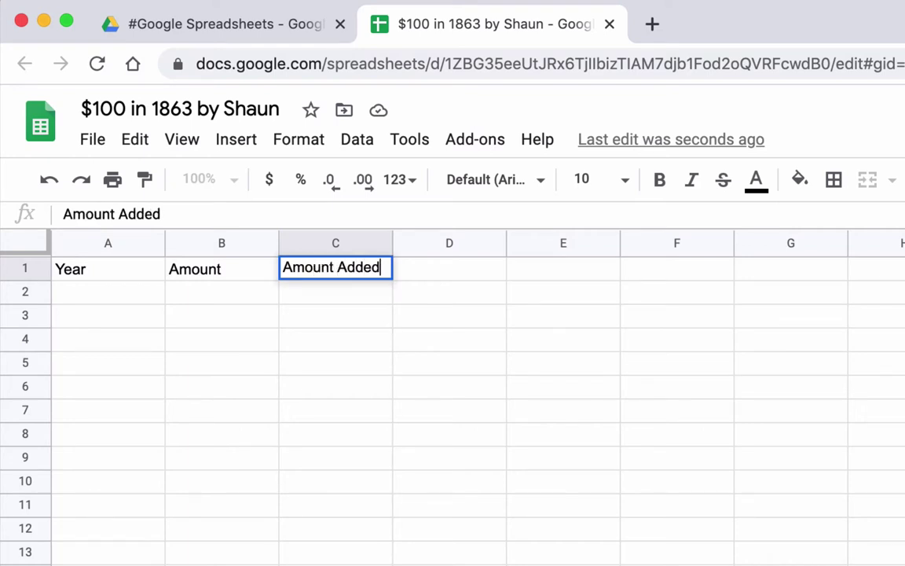
key("Return")
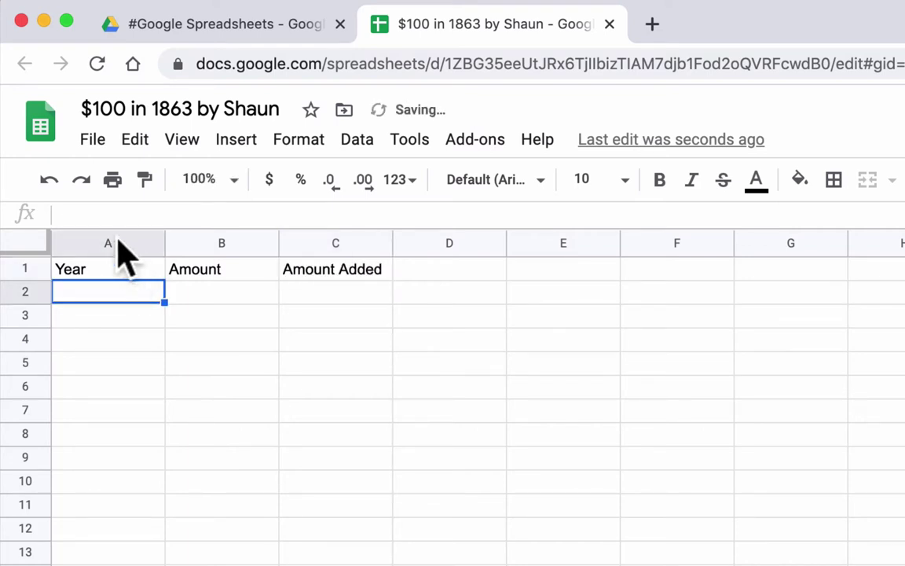
- Center-align the contents of columns A to C
left_click(114, 239)
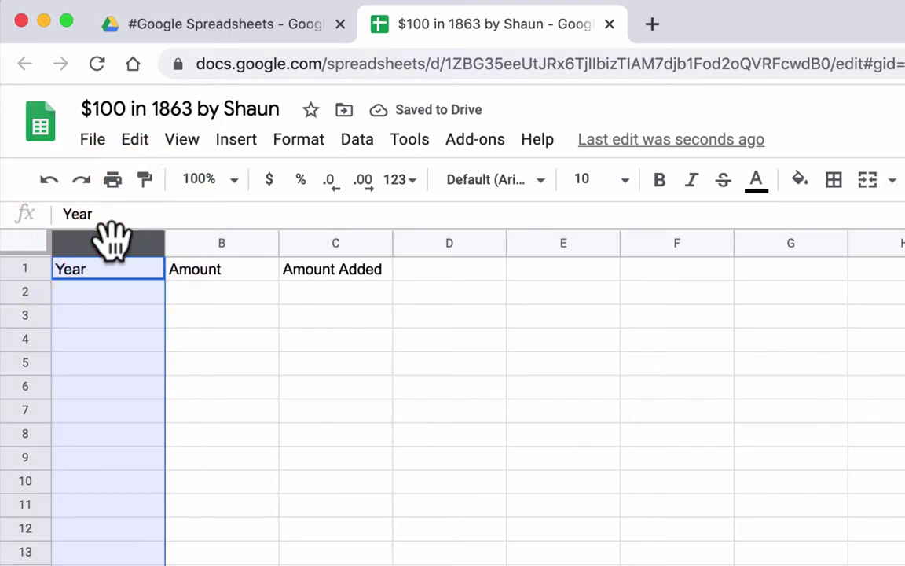
left_click(220, 236, "shift")
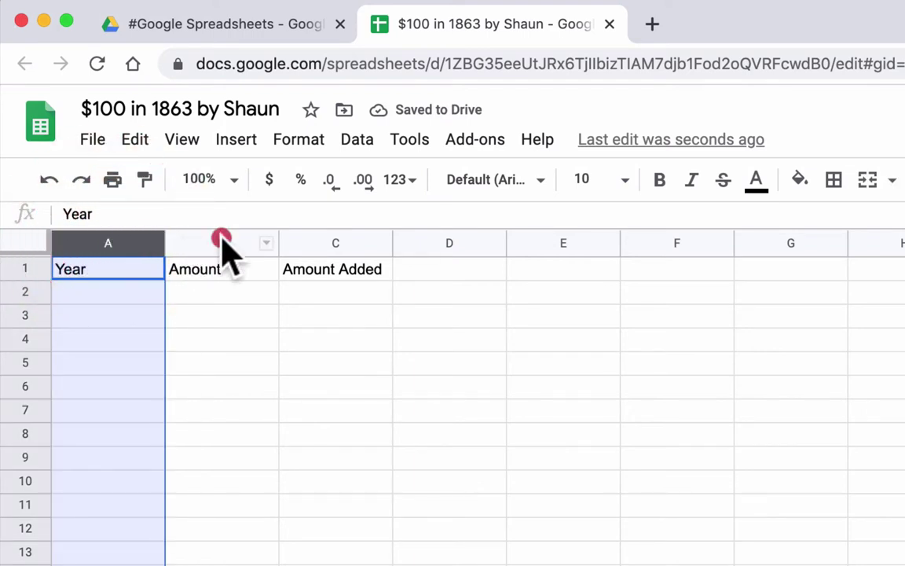
left_click(330, 239, "shift")
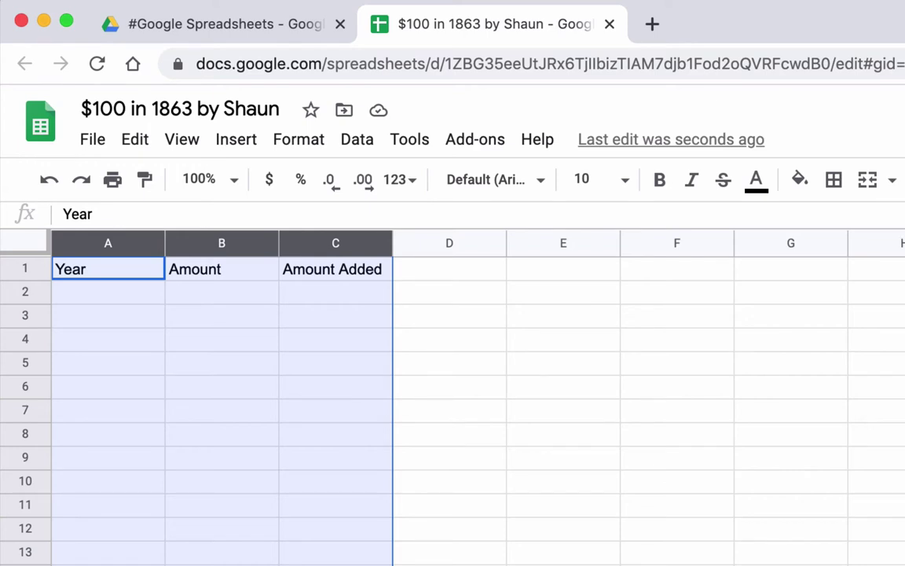
key("super+shift+e")
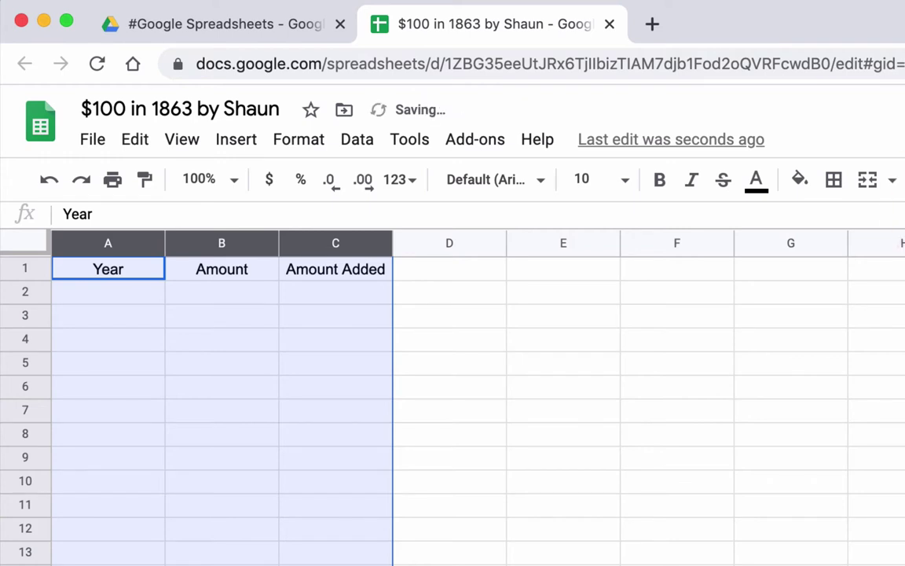
- Enter 1863 as the first year in cell A2
left_click(155, 296)
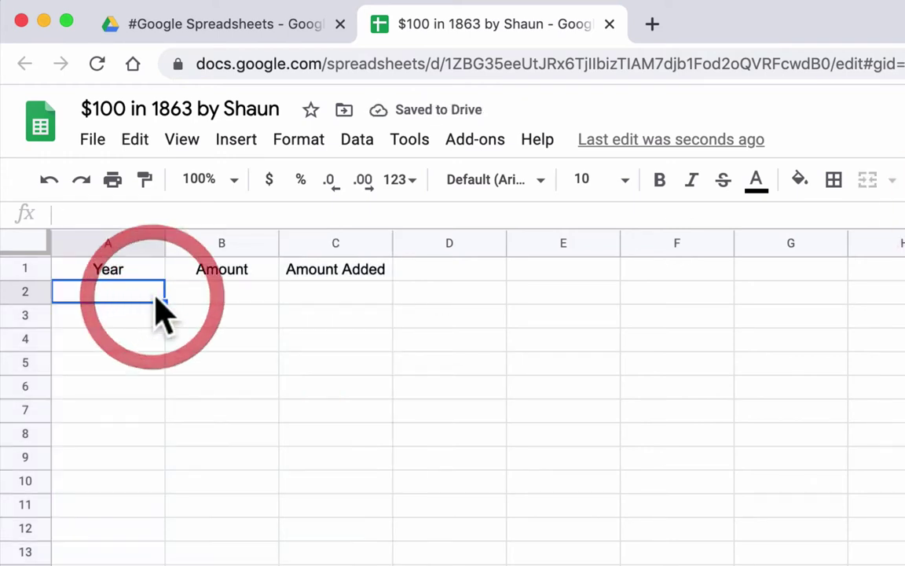
type("1863")
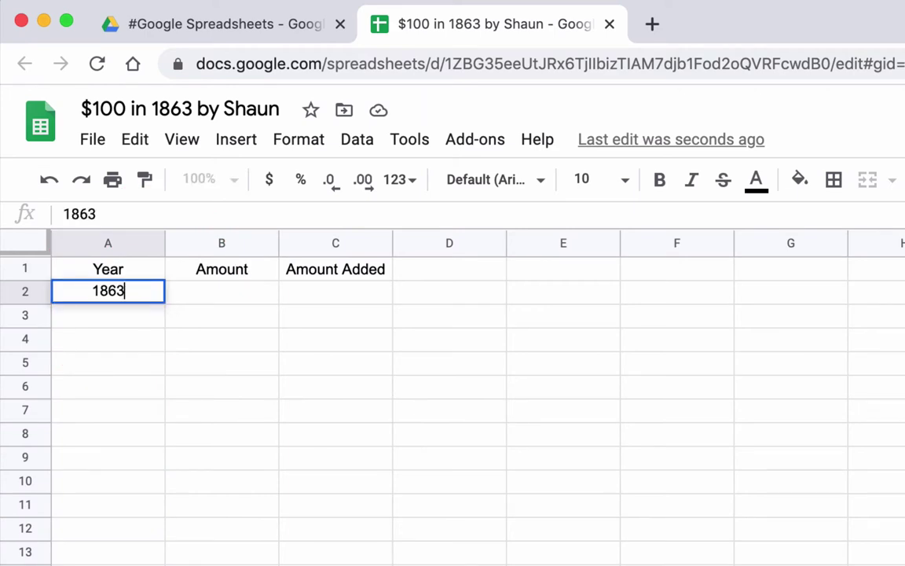
key("Tab")
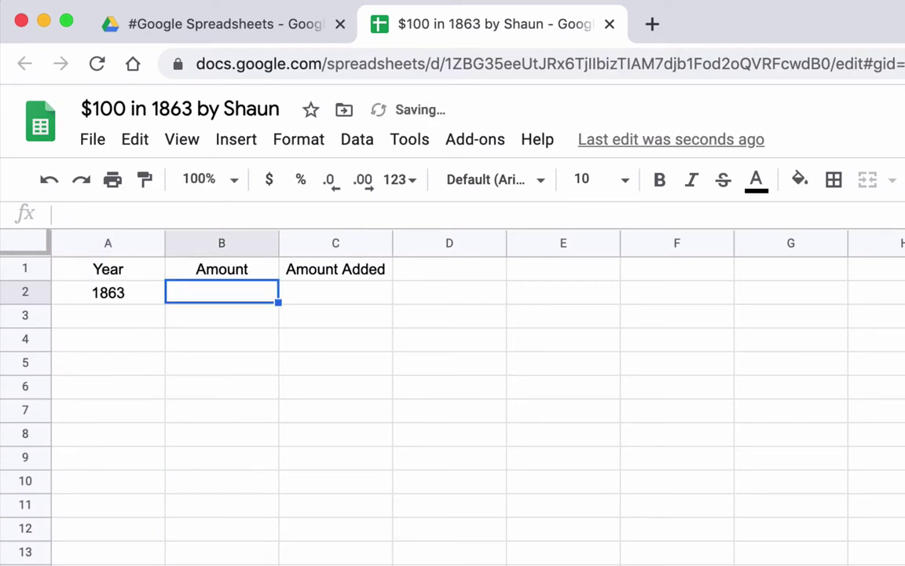
- Format the whole Amount column (column B) with the Currency (rounded) number format
left_click(207, 240)
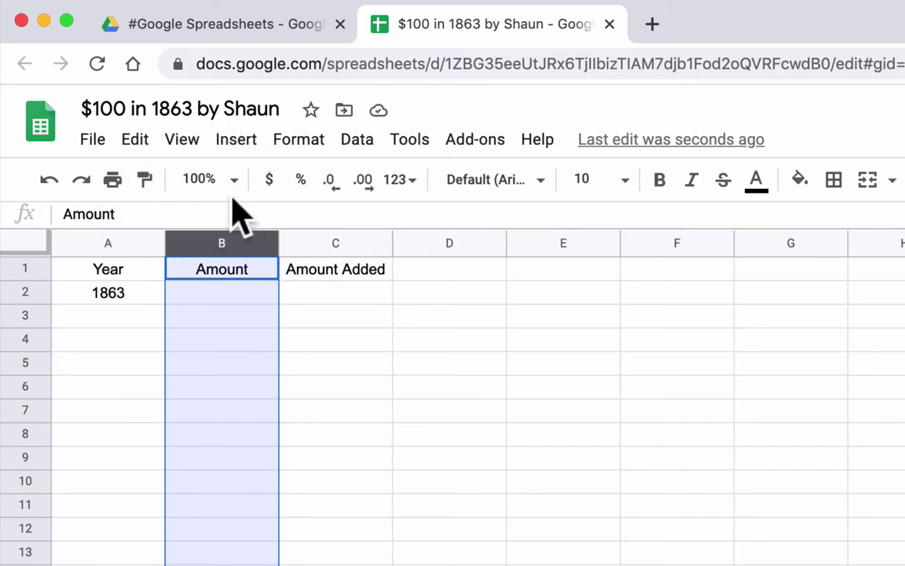
left_click(301, 142)
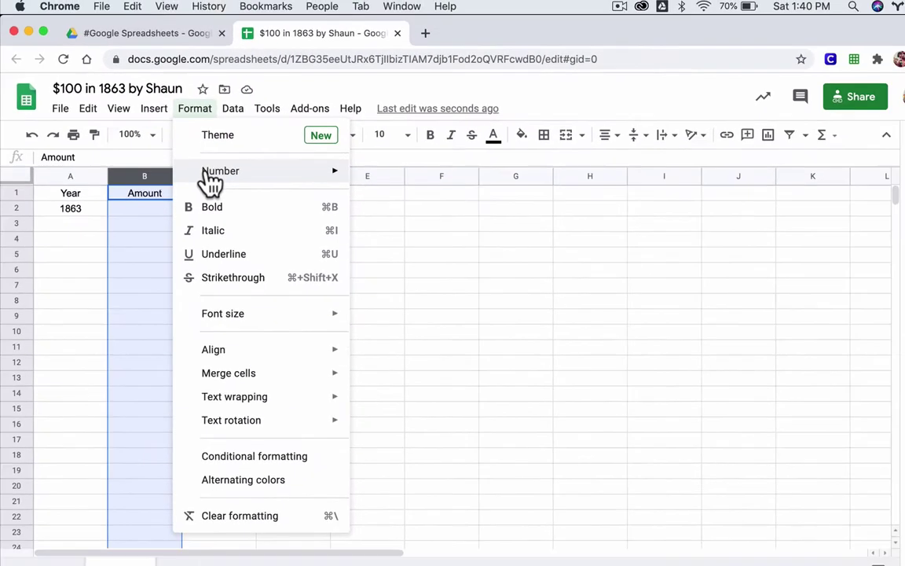
mouse_move(210, 181)
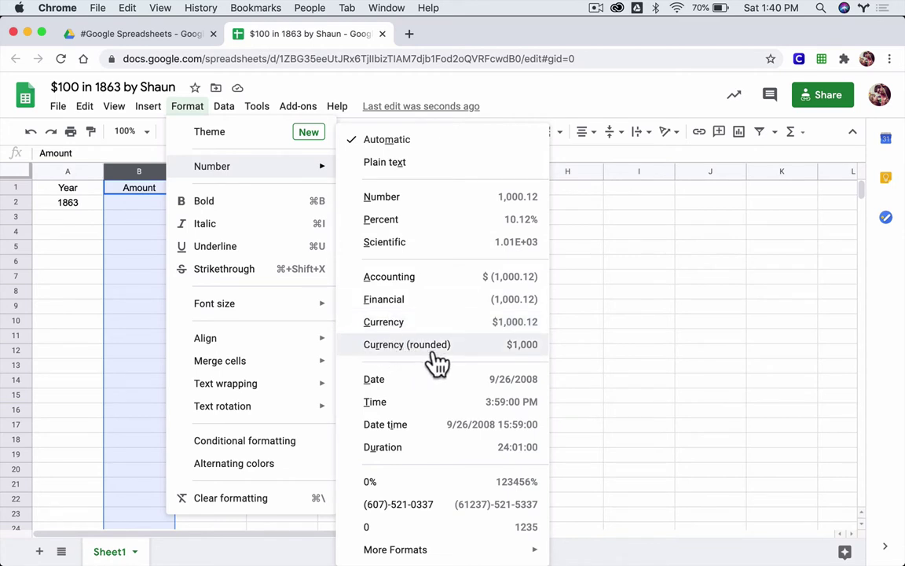
left_click(520, 346)
- Enter 100 as the starting amount for 1863 in cell B2
left_click(161, 204)
type("100")
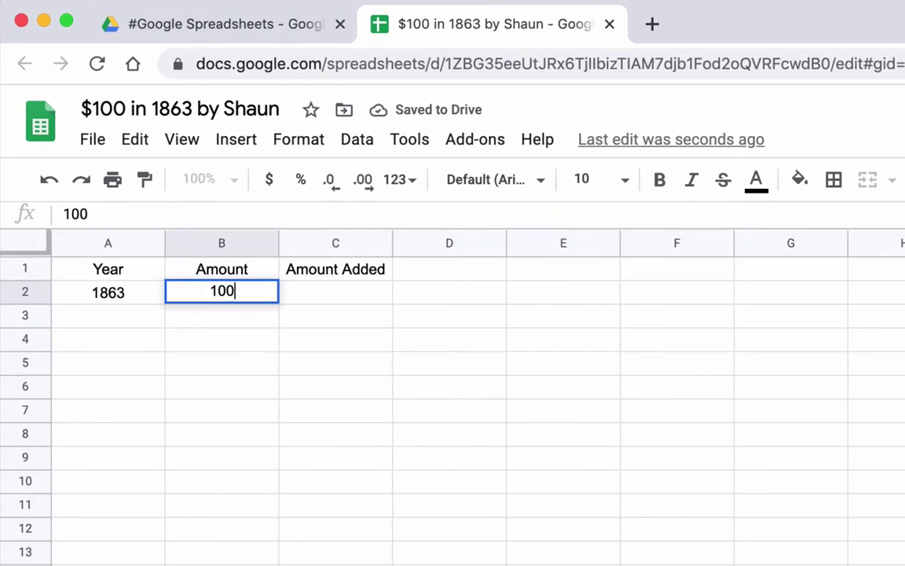
key("Return")
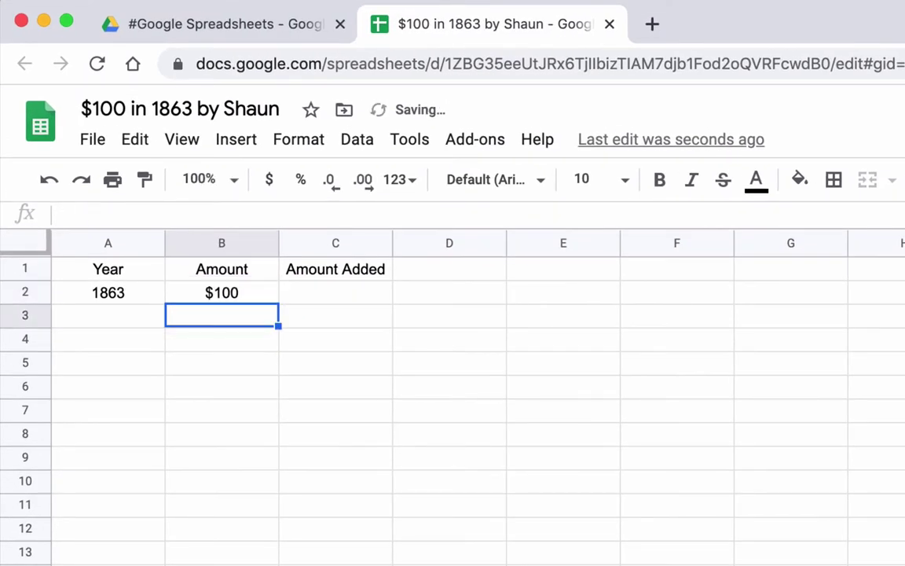
- Format the whole Amount Added column (column C) with the Currency (rounded) number format
left_click(336, 315)
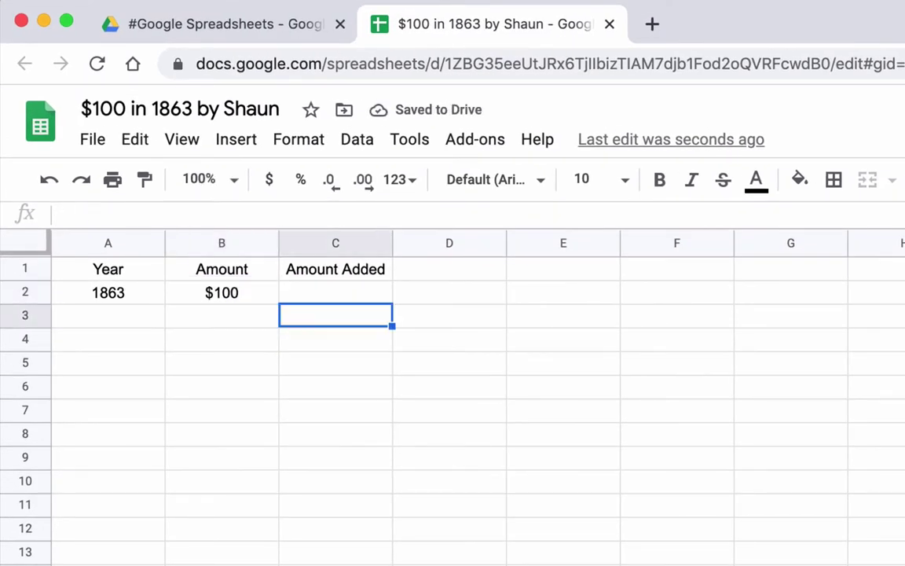
left_click(336, 292)
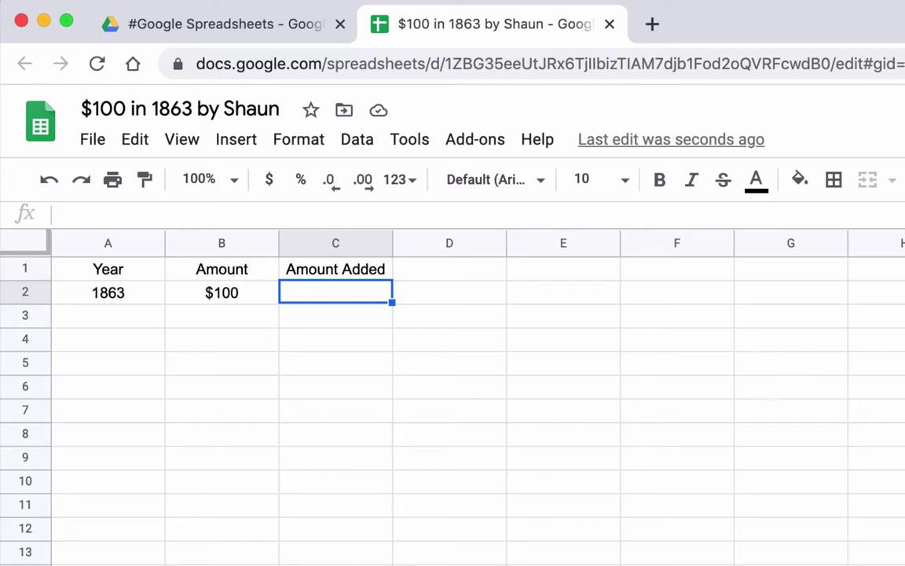
left_click(322, 242)
left_click(302, 139)
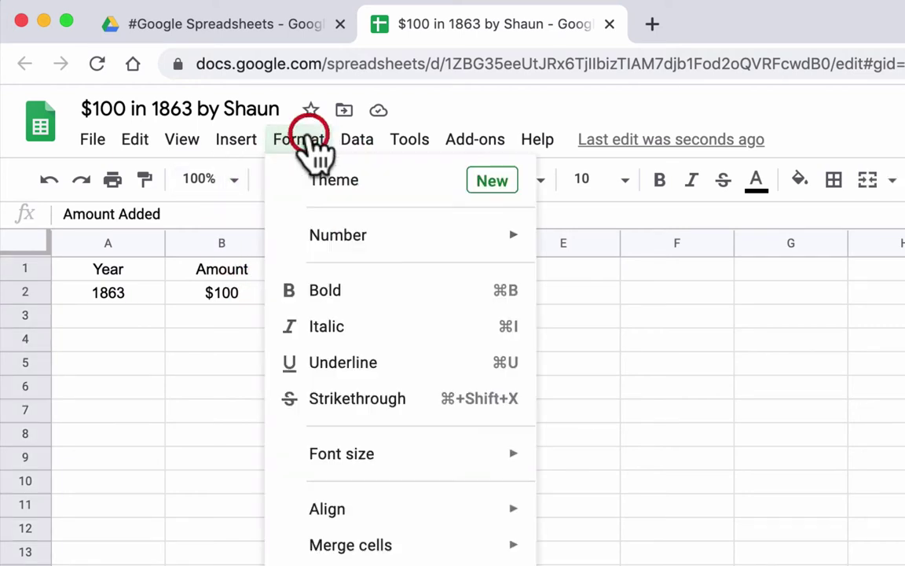
mouse_move(350, 236)
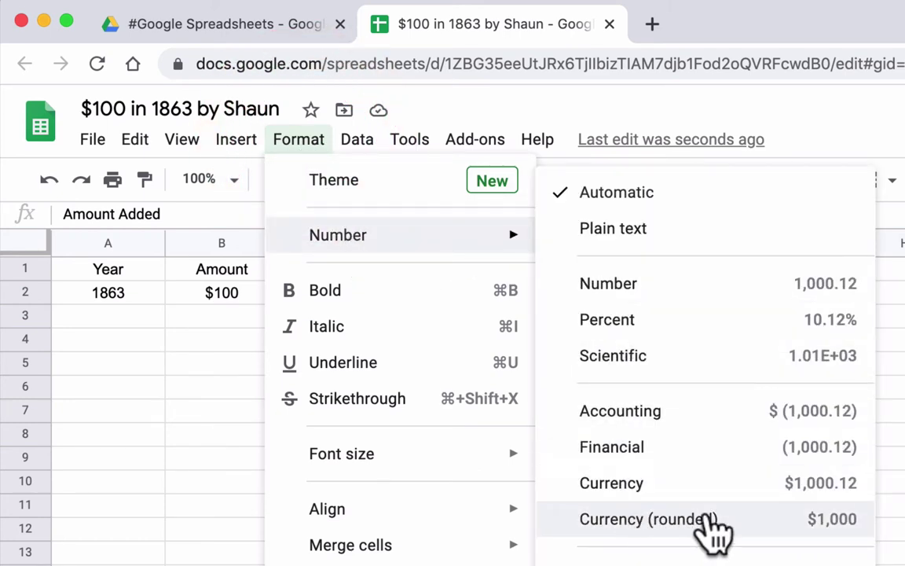
left_click(836, 522)
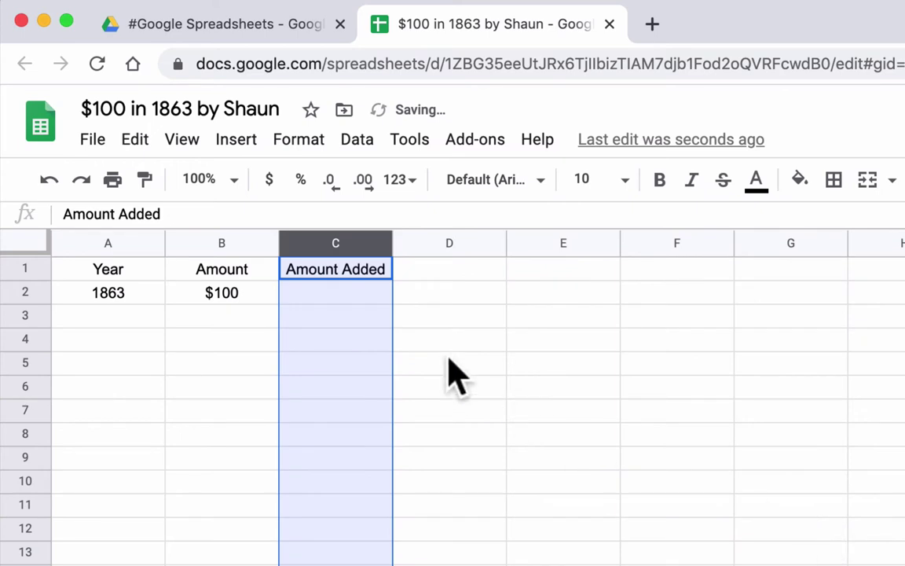
- Enter 0 as the amount added for 1863 in cell C2
left_click(347, 296)
type("0")
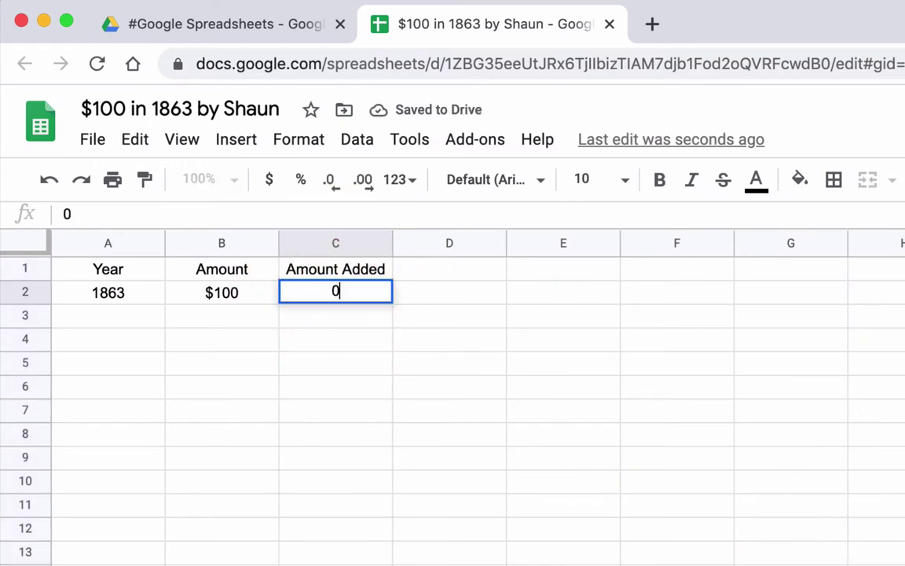
key("Return")
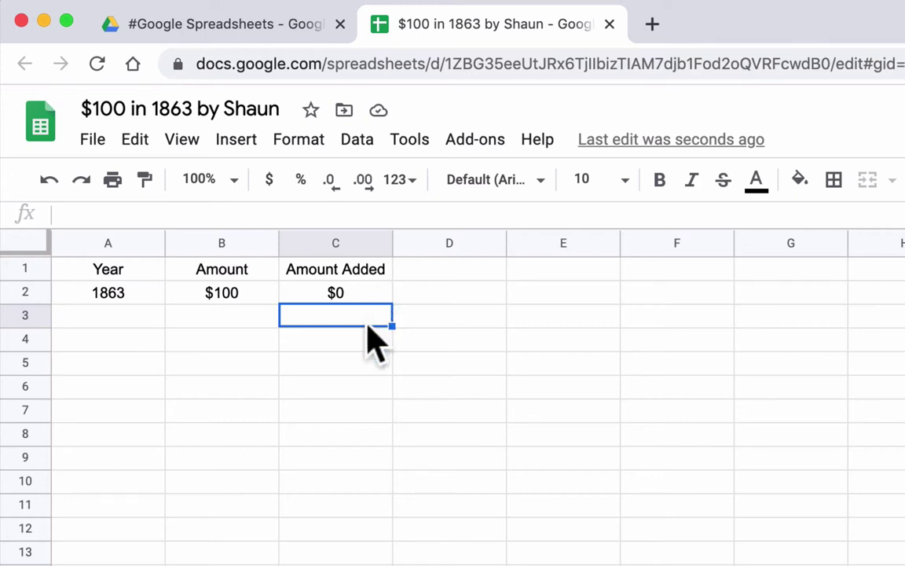
left_click(142, 318)
key("Down")
key("Down")
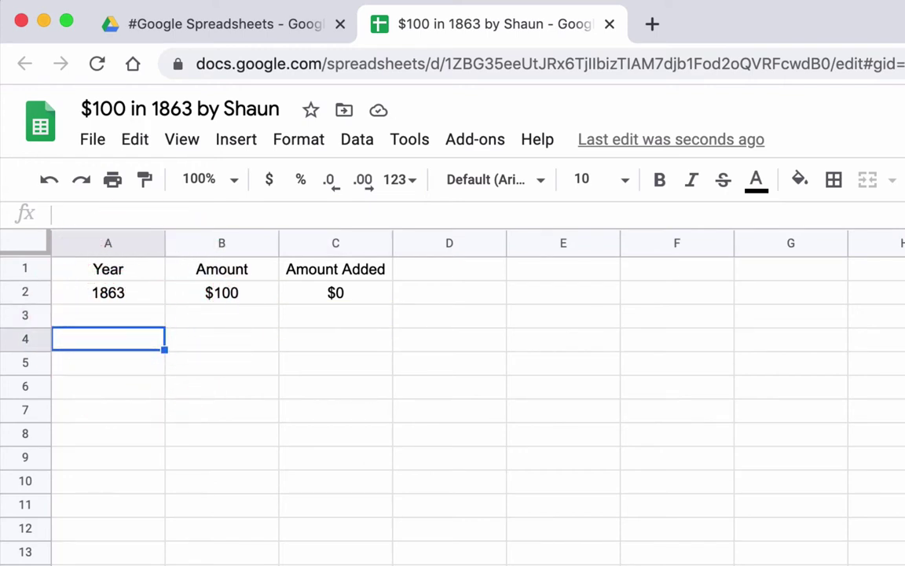
key("Down")
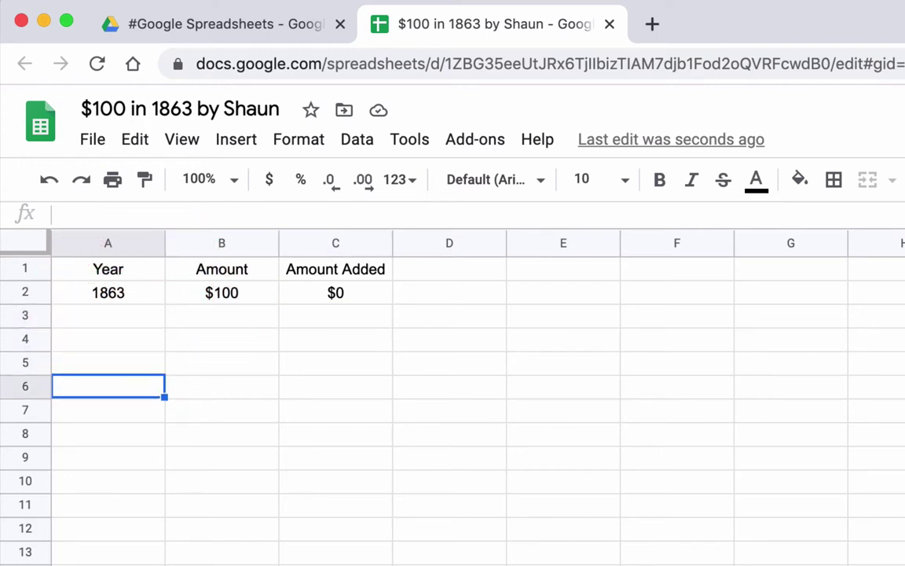
key("Up")
key("Up")
key("Up")
key("Down")
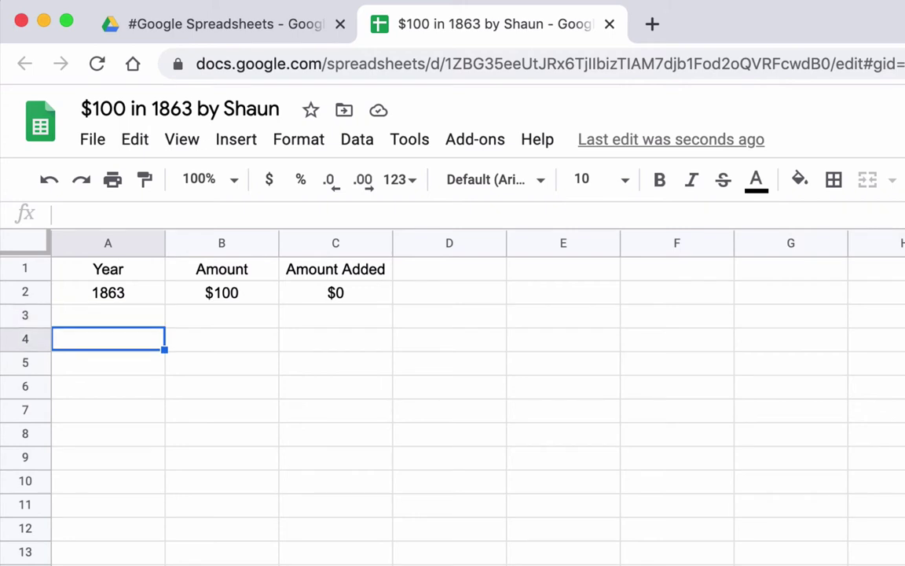
key("Down")
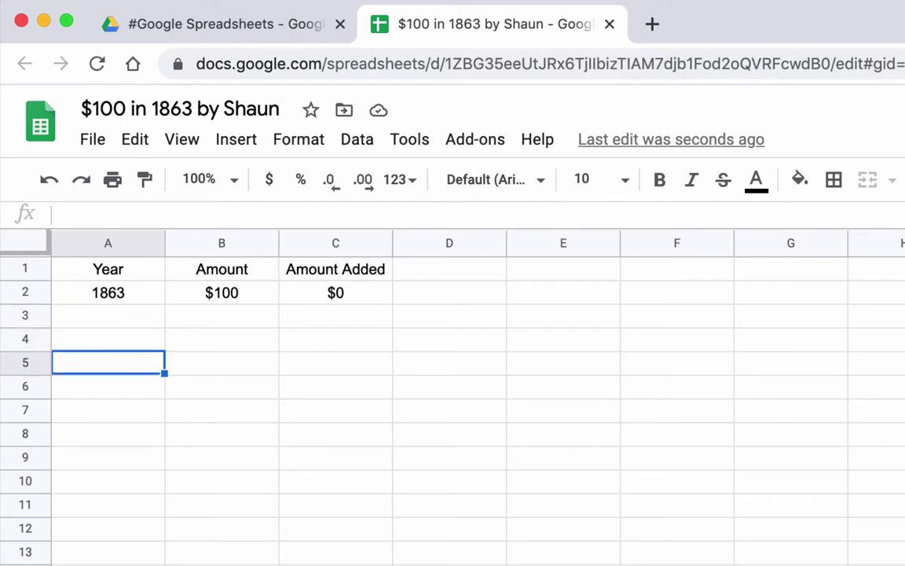
key("Up")
- Enter the formula =A2+1 in cell A3 to calculate the following year
key("Up")
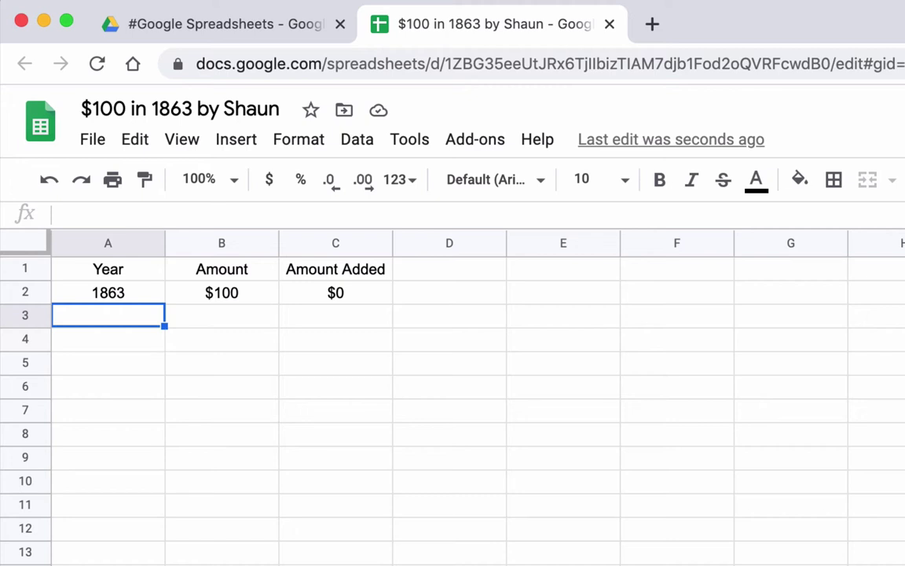
type("=")
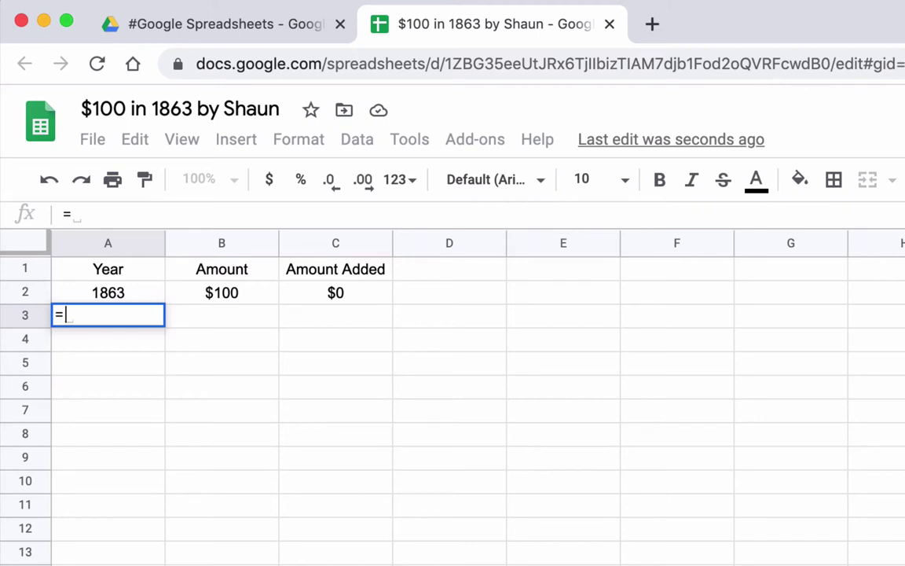
type("A2")
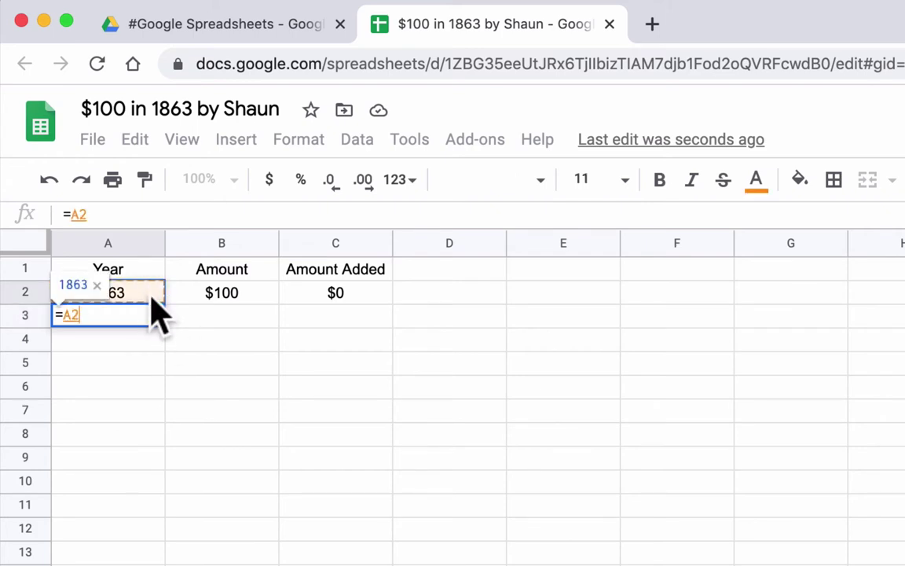
left_click(99, 286)
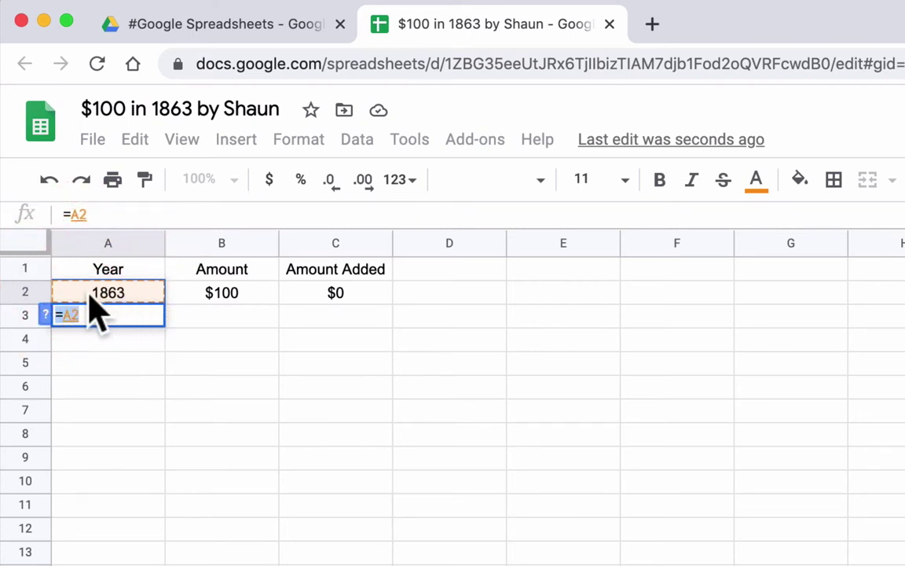
left_click(107, 316)
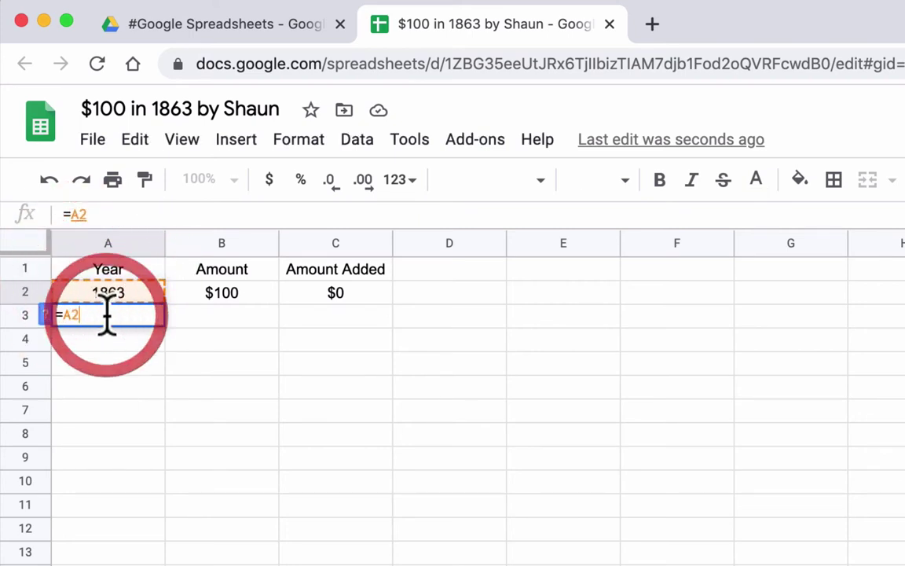
type("+1")
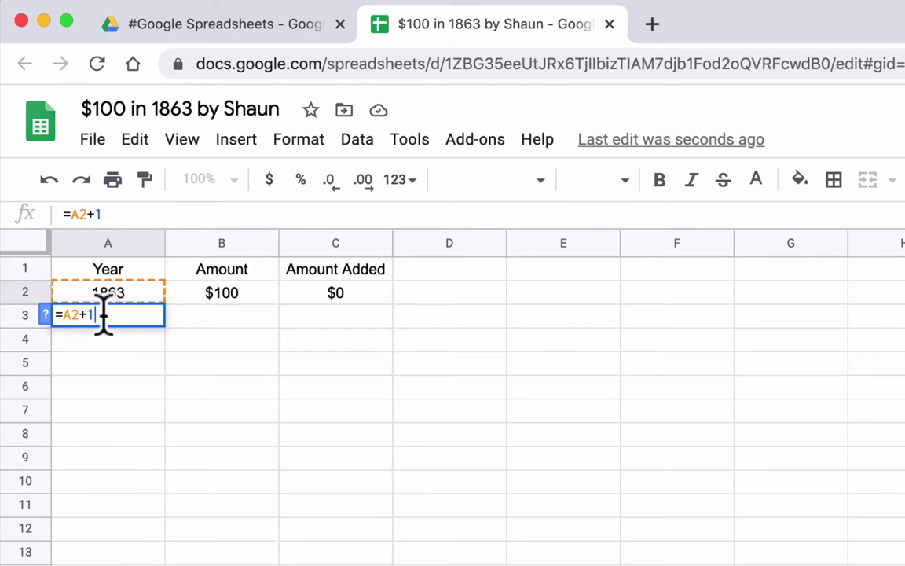
key("Return")
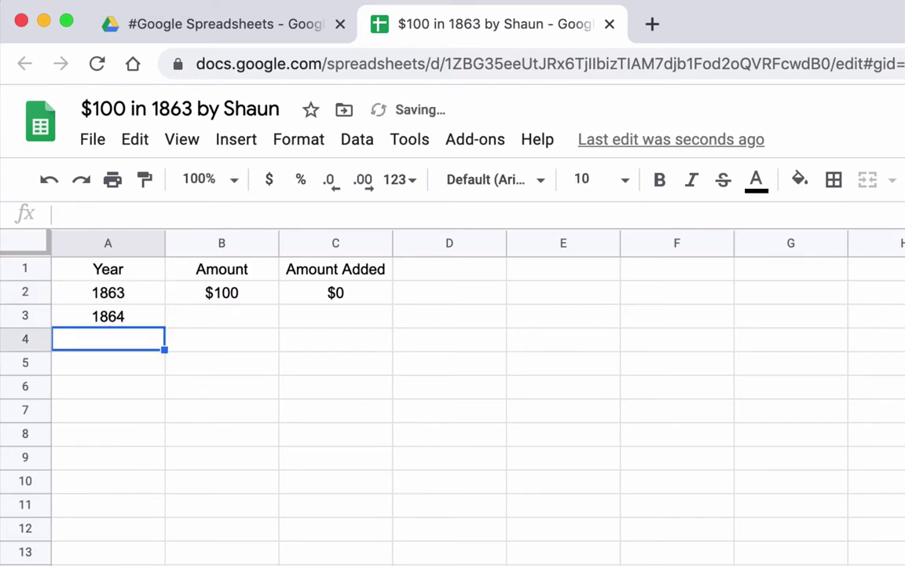
- Fill the year formula from cell A3 down column A to row 174, reaching the year 2035
left_click(122, 315)
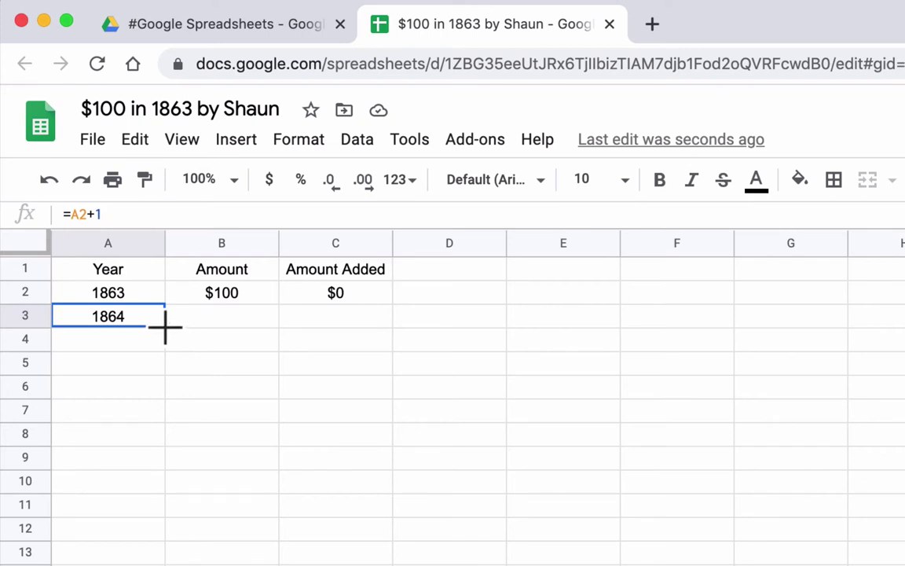
left_click(164, 327)
left_click_drag(164, 327, 110, 474)
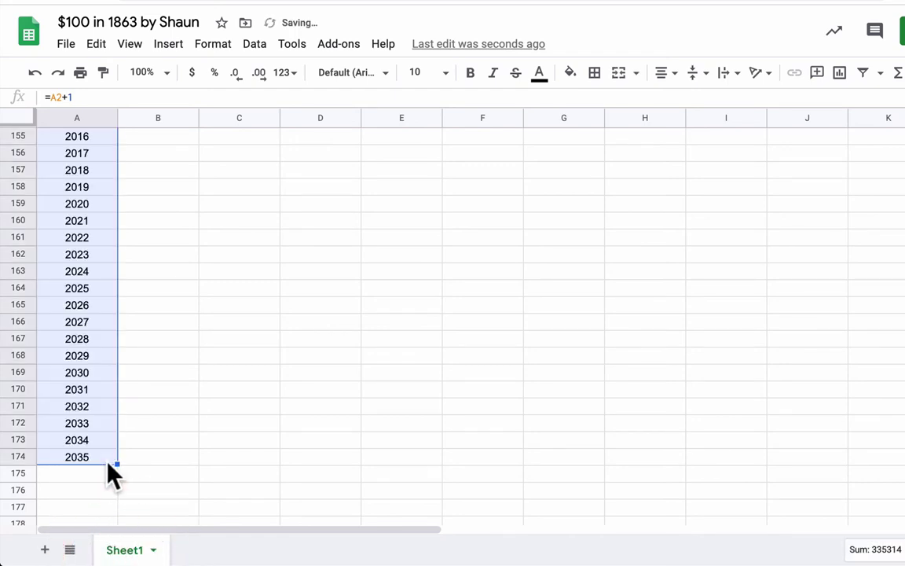
- Clear the years 2021 to 2035 from cells A160 to A174 so the Year column ends at 2020
left_click(82, 459)
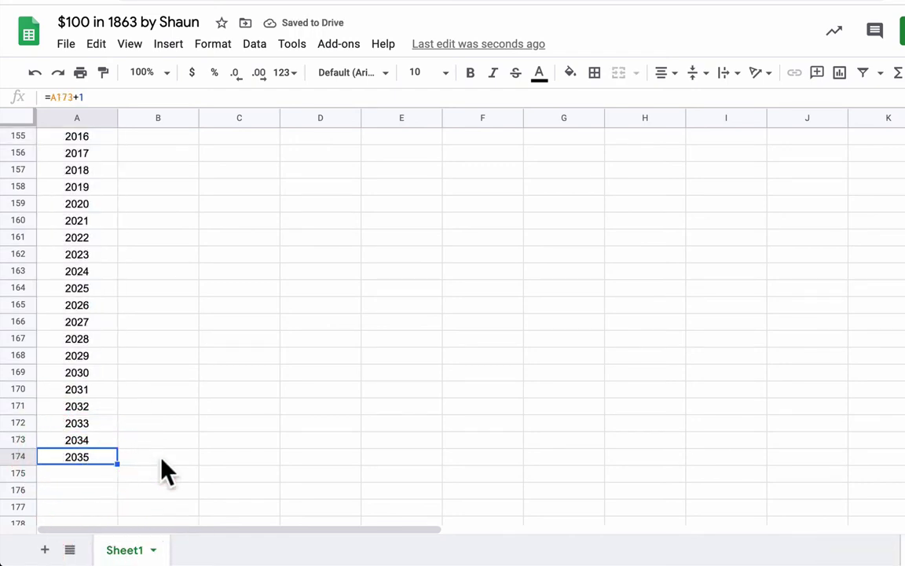
key("shift+Up")
key("shift+Up")
key("shift+Up")
key("shift+Up")
key("shift+Up")
key("shift+Up")
key("shift+Up")
key("shift+Up")
key("shift+Up")
key("shift+Up")
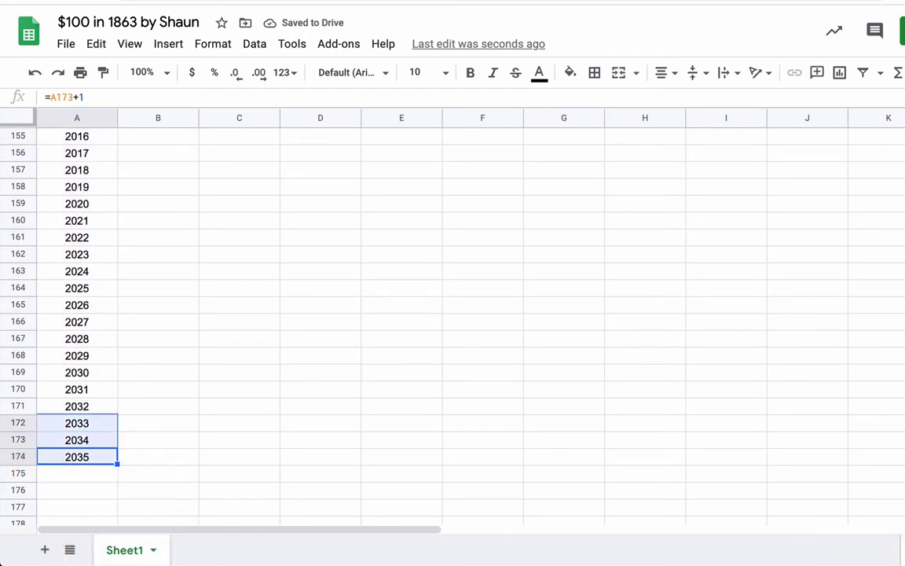
key("shift+Up")
key("shift+Up")
key("shift+Up")
key("shift+Up")
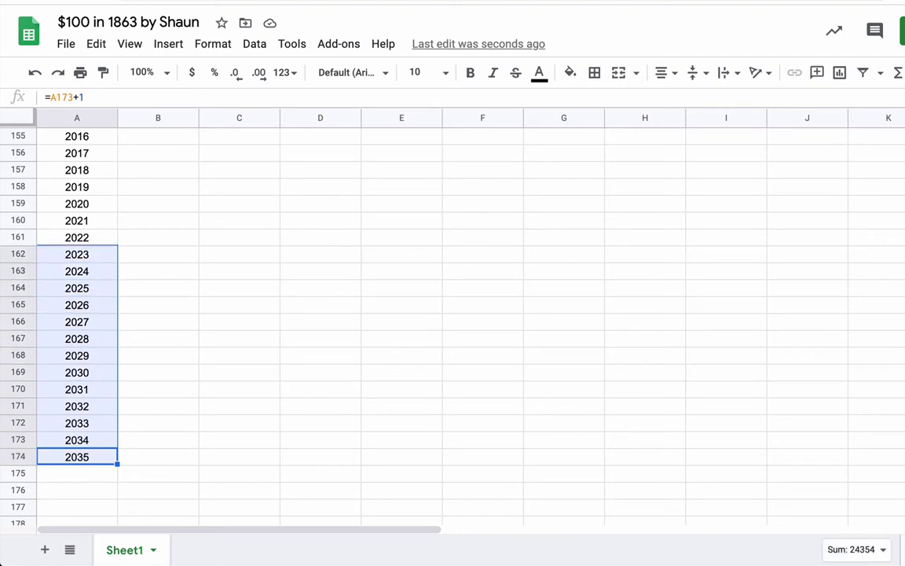
key("Delete")
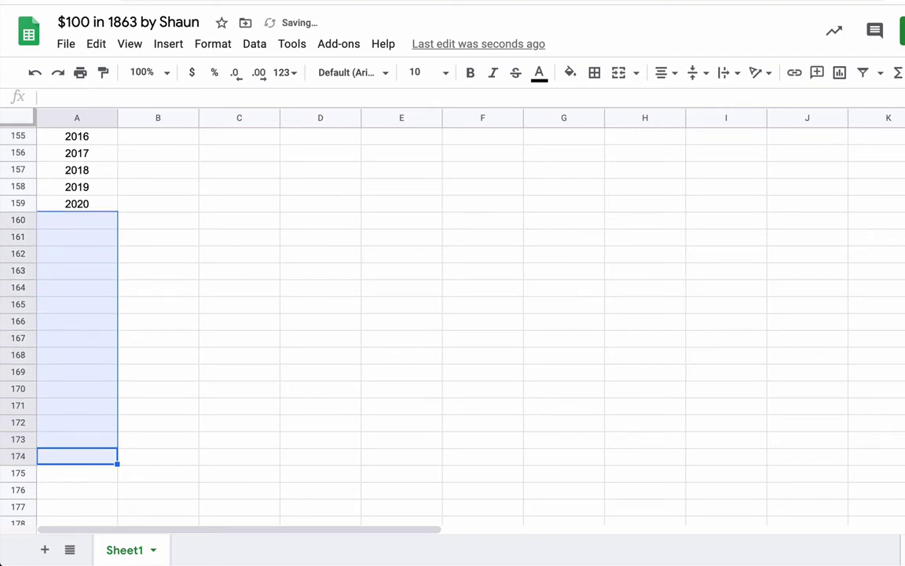
left_click(18, 203)
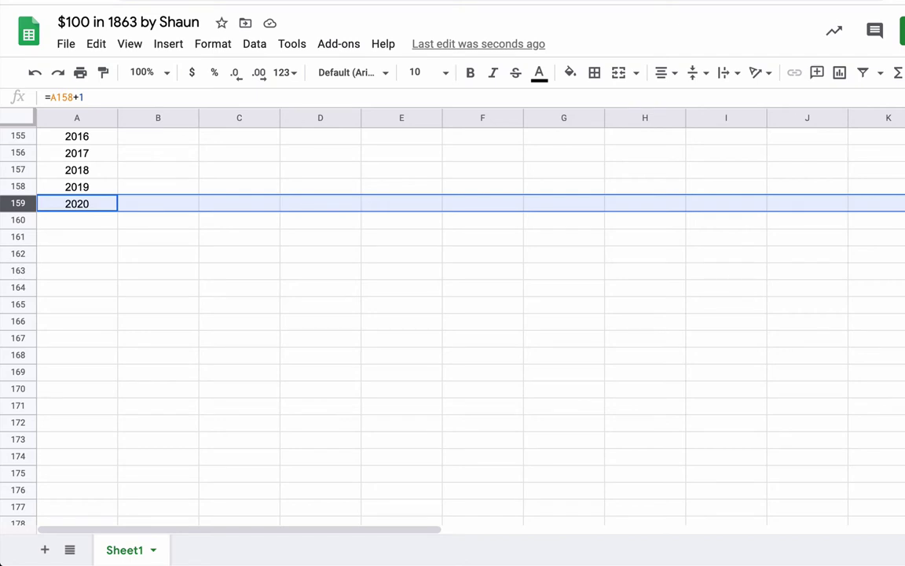
- Enter $107 as the amount for 1864 in cell B3
scroll(452, 314, "up", 20)
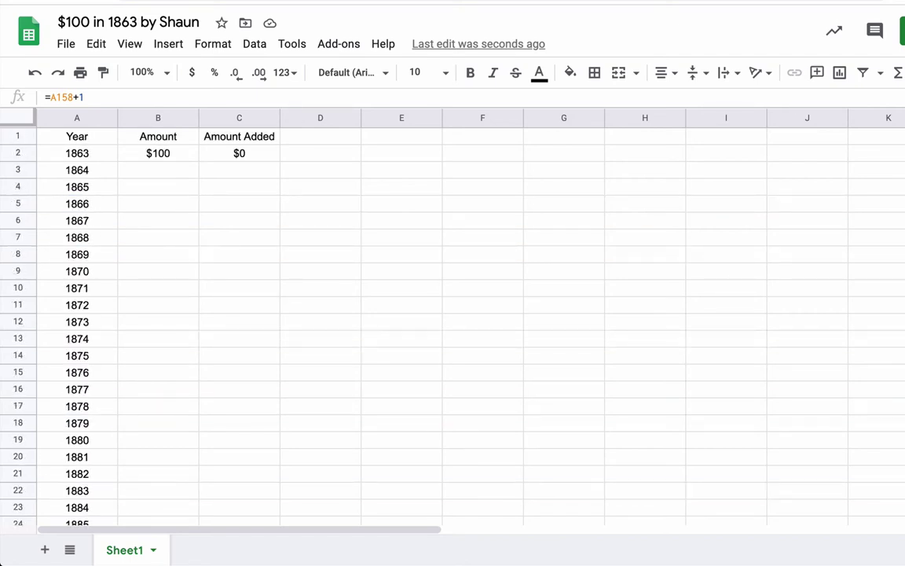
left_click(183, 157)
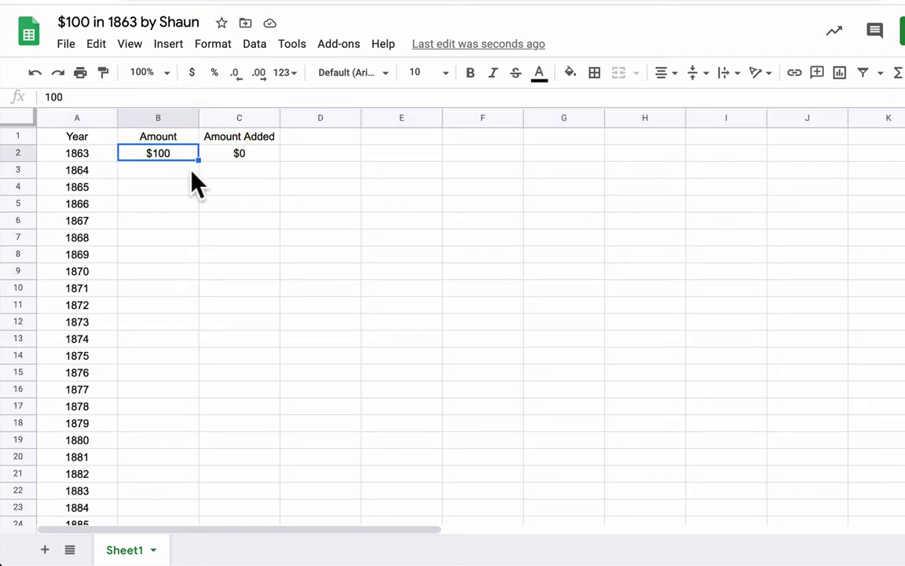
left_click(188, 171)
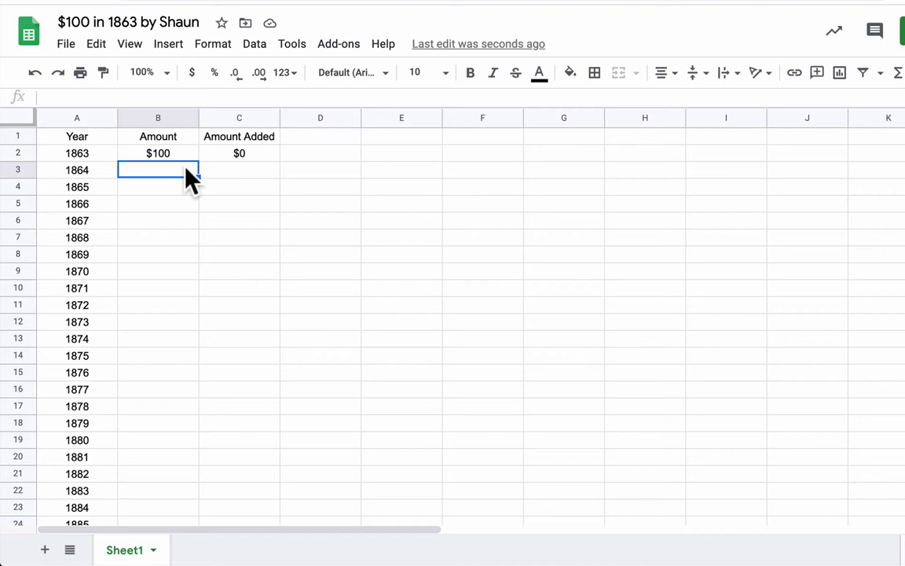
type("$107")
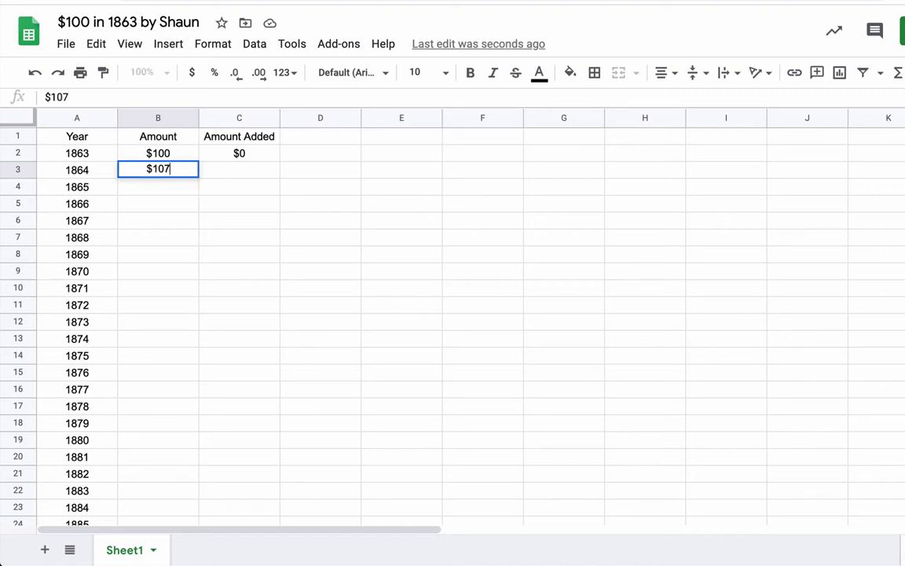
key("Return")
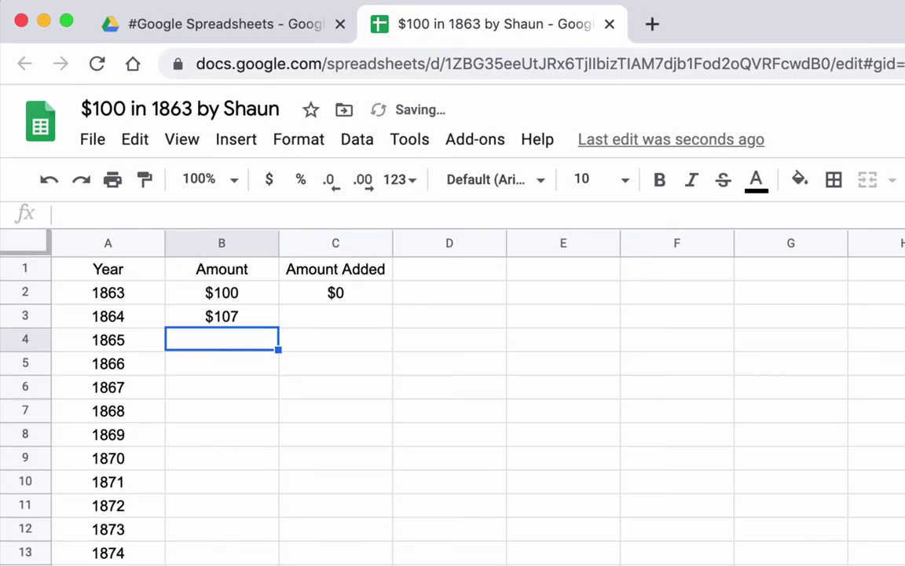
- Replace the 1864 amount in cell B3 with the formula =B2*1.07 to calculate 7% growth on the previous year
left_click(222, 315)
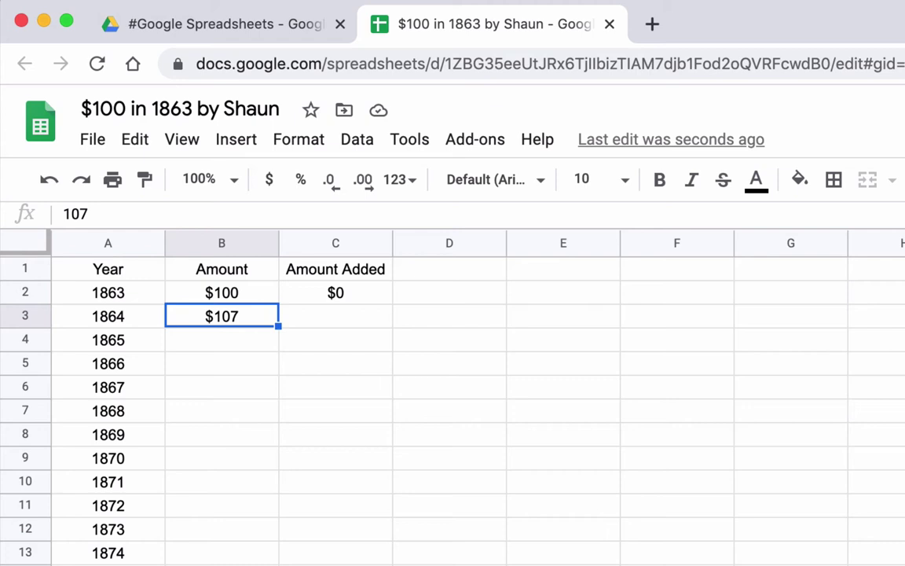
type("=")
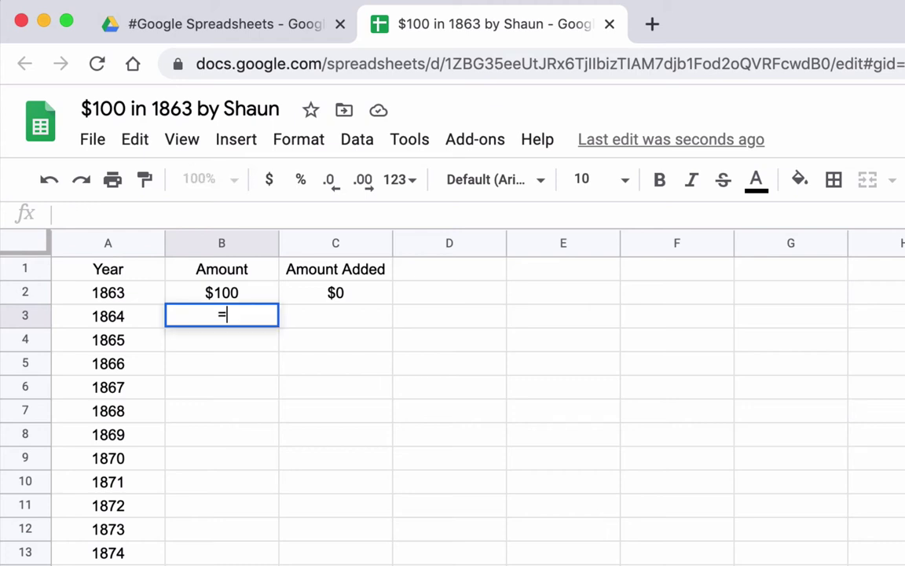
key("Up")
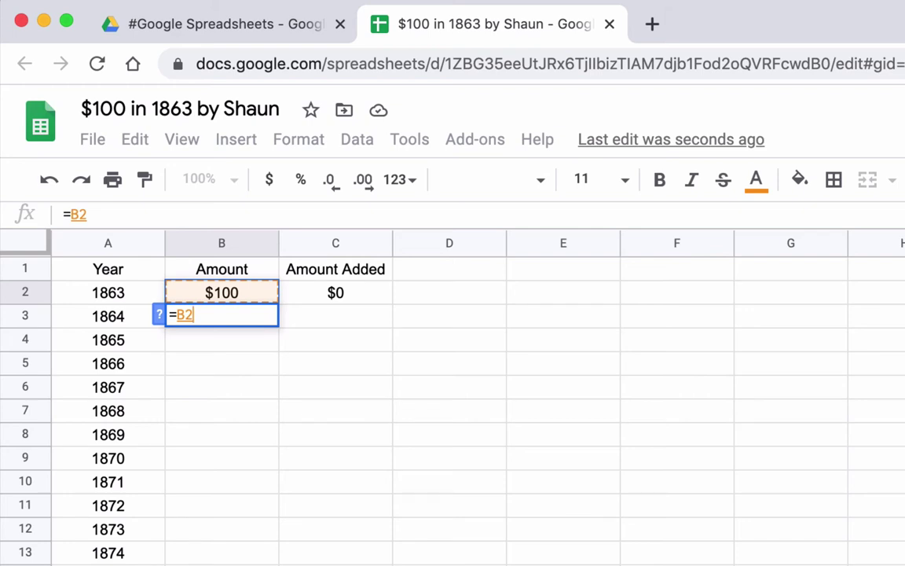
type("*")
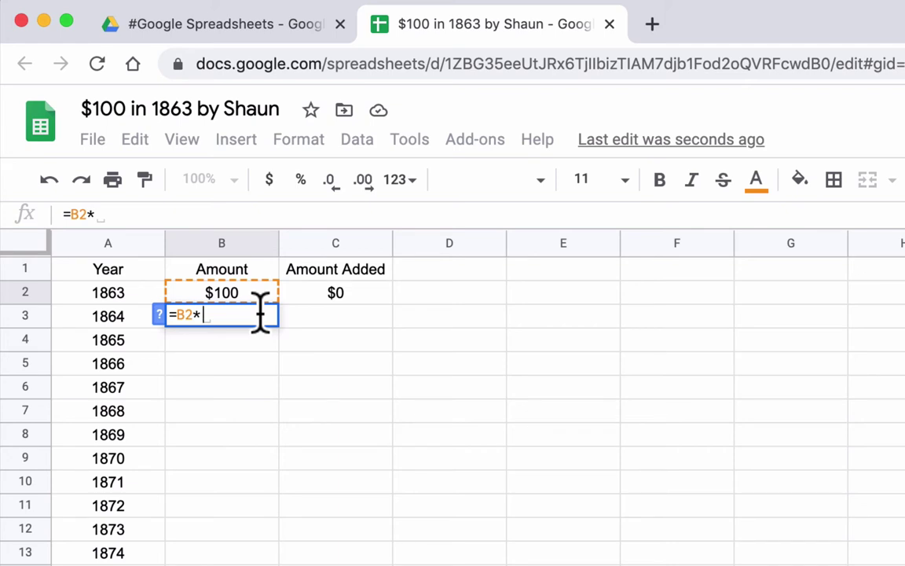
type("2")
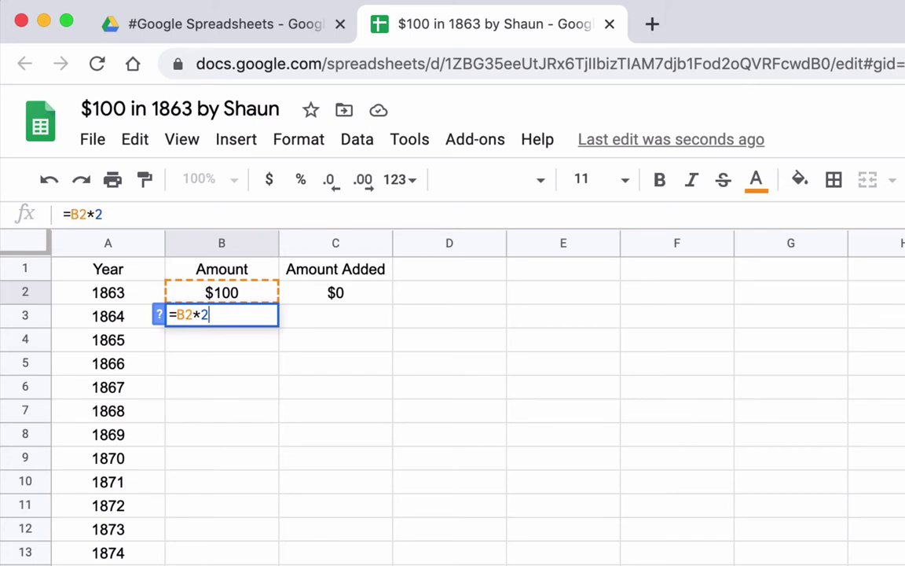
key("BackSpace")
type("1.5")
left_click(203, 315)
left_click(224, 315)
left_click(234, 316)
key("BackSpace")
type("07")
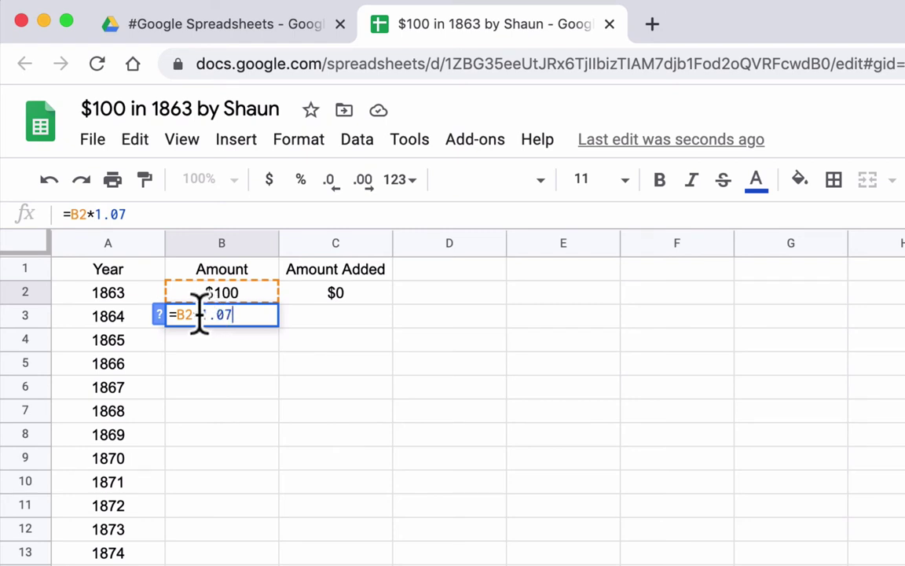
left_click_drag(199, 314, 226, 315)
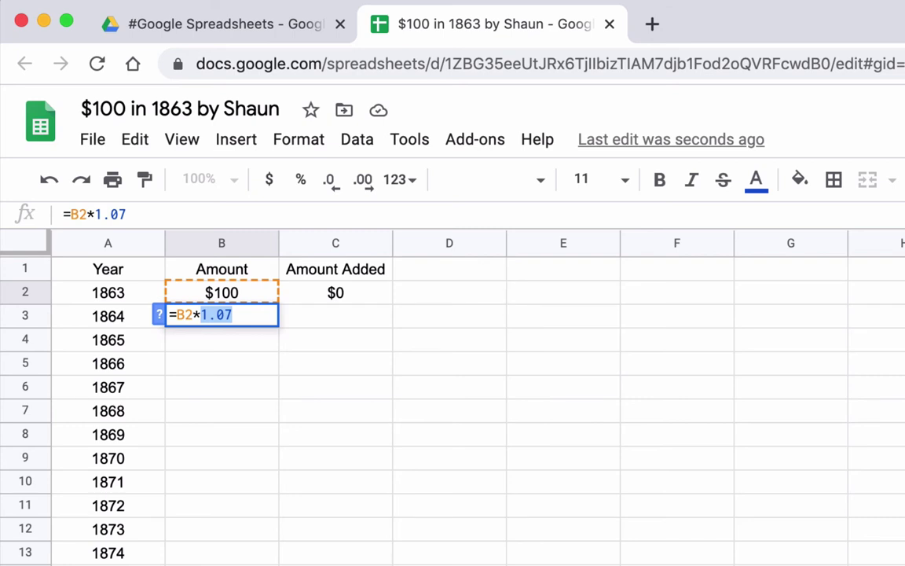
key("Return")
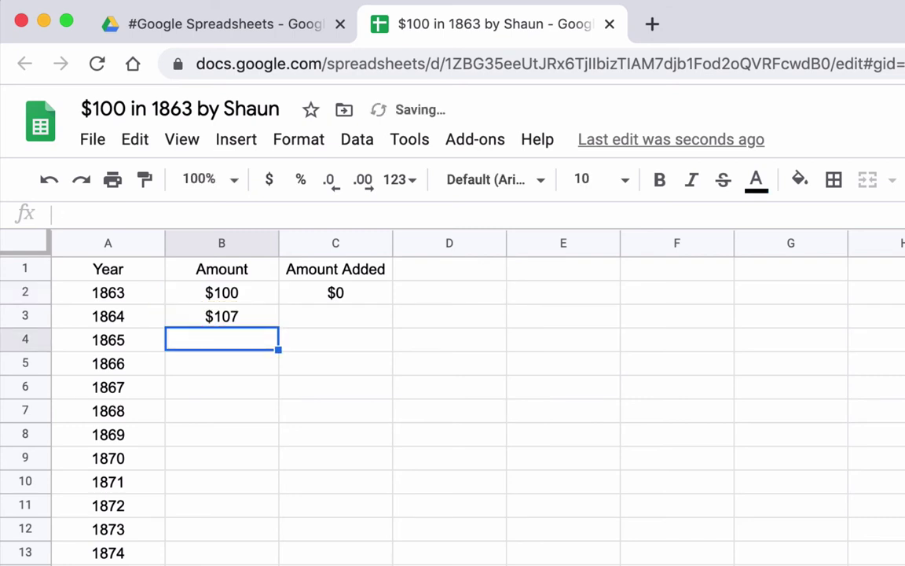
- Enter the formula =B3-B2 in cell C3 to calculate the amount added in 1864
left_click(221, 316)
left_click(335, 316)
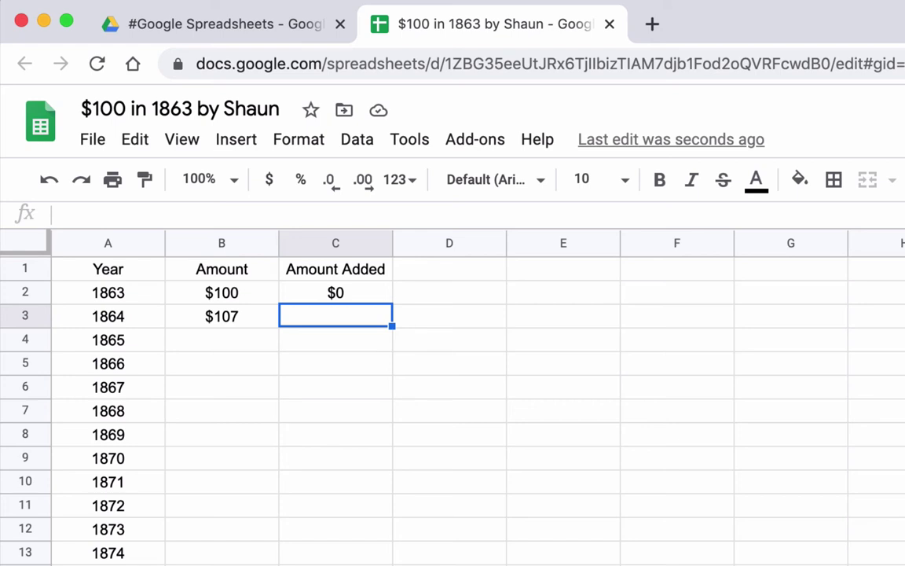
type("=")
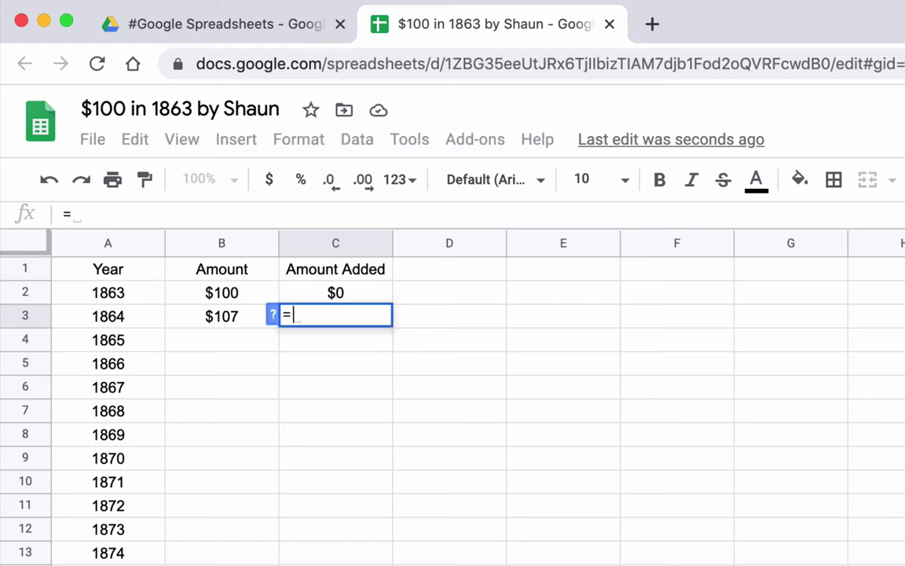
key("Left")
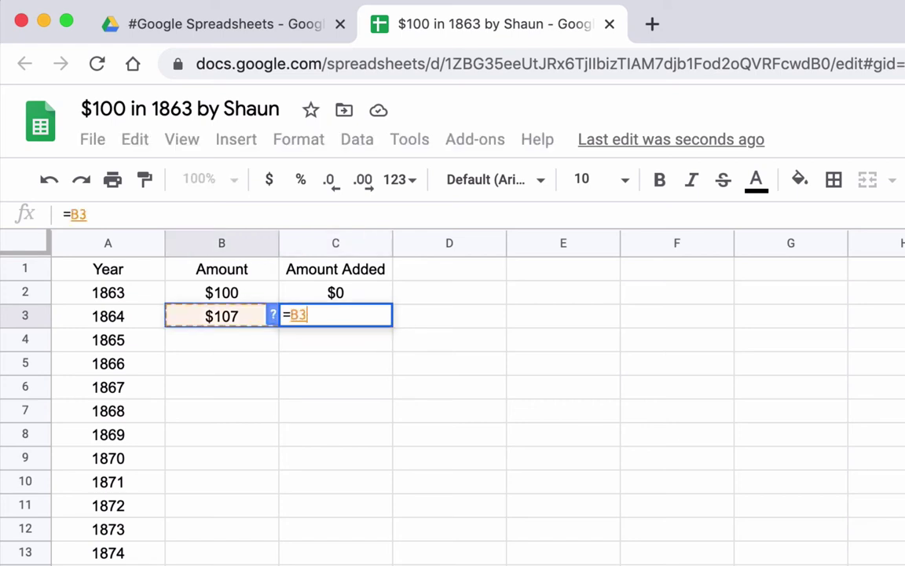
key("Up")
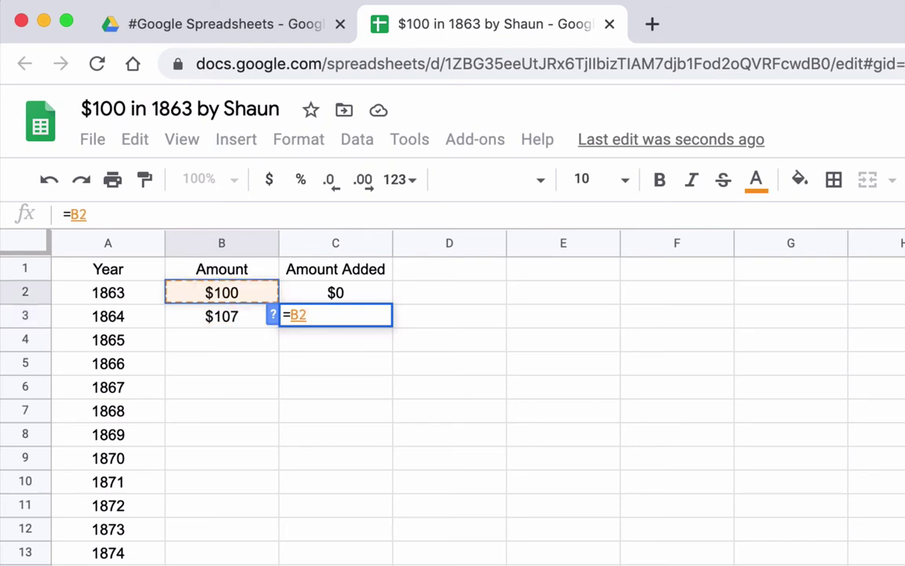
type("-")
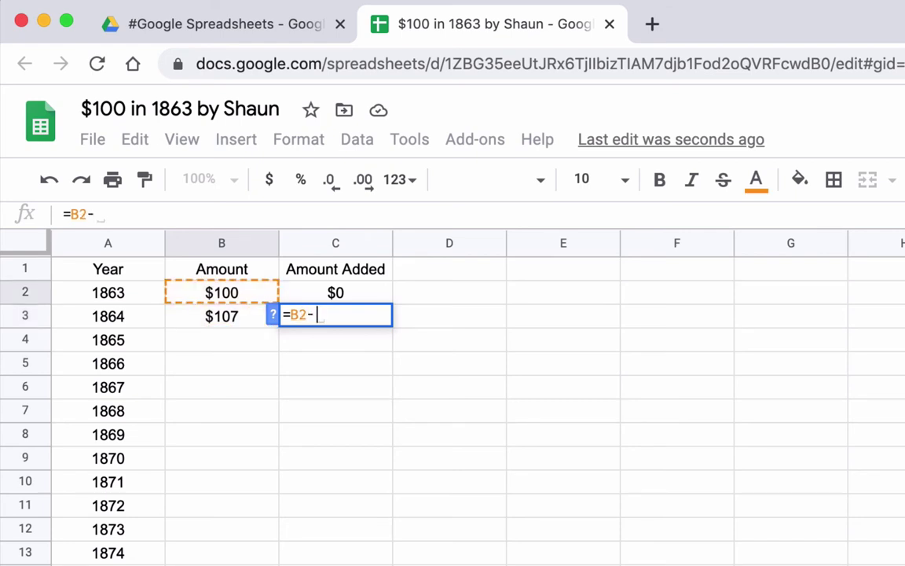
key("BackSpace")
key("BackSpace")
key("BackSpace")
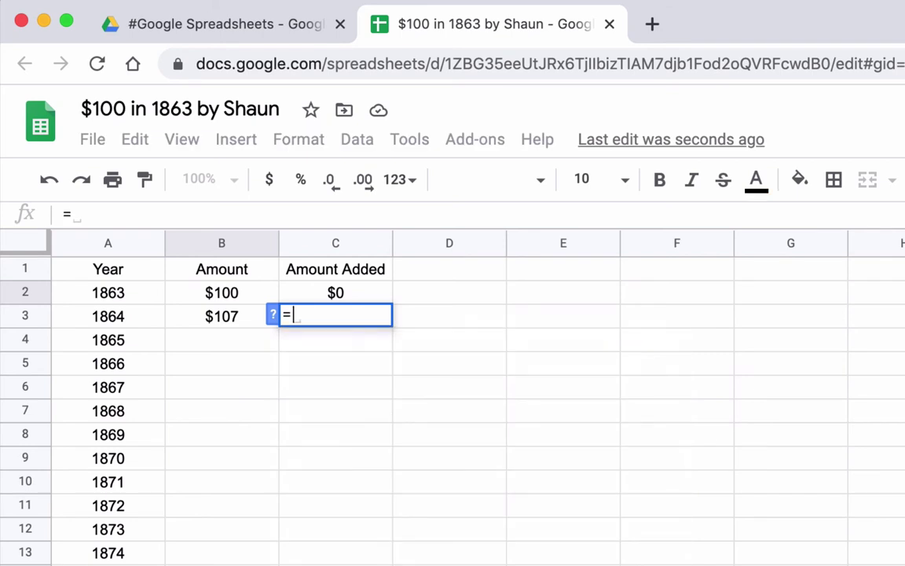
key("Left")
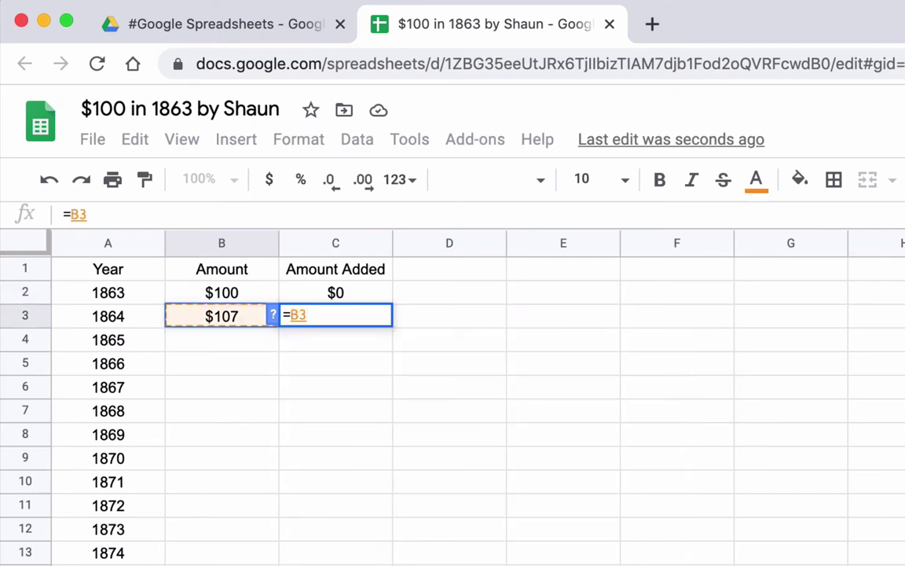
type("-")
key("Up")
key("Left")
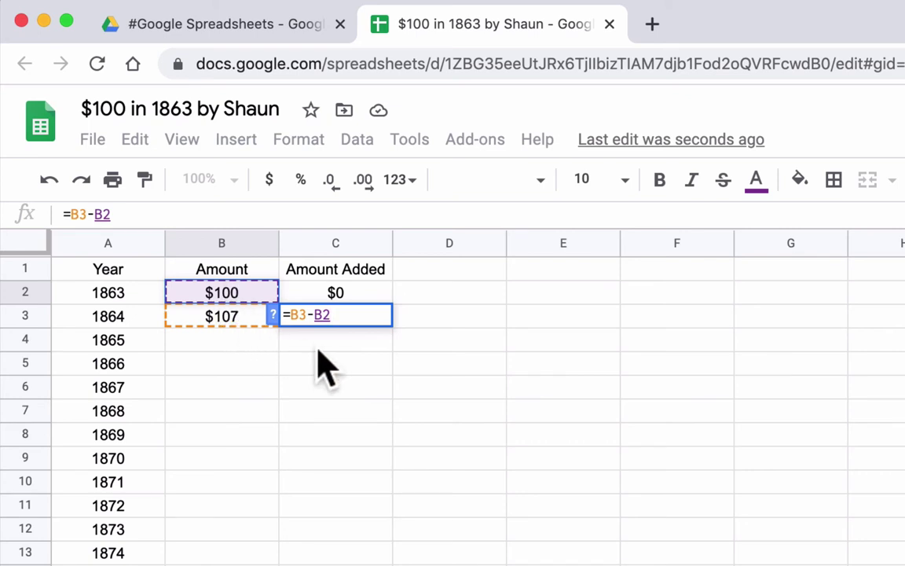
key("Return")
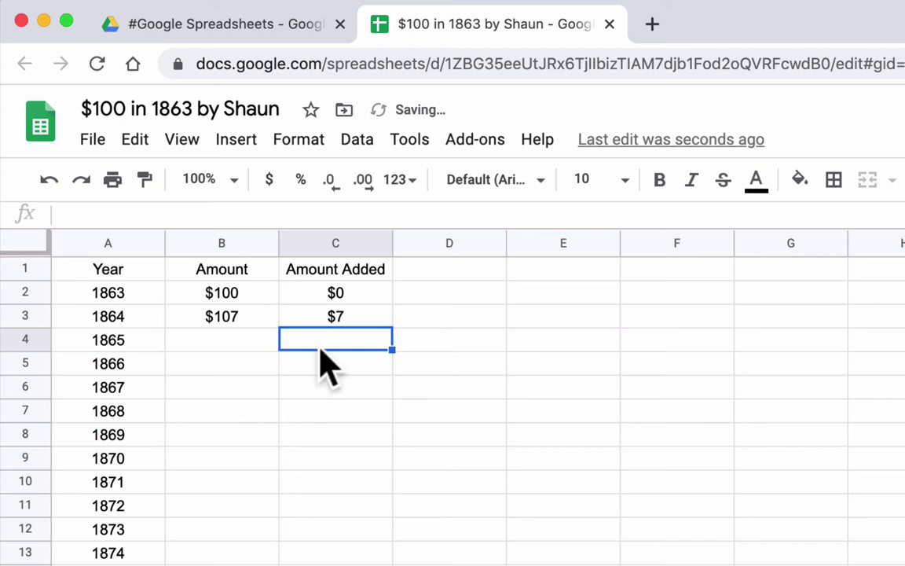
left_click(263, 314)
left_click(308, 316, "shift")
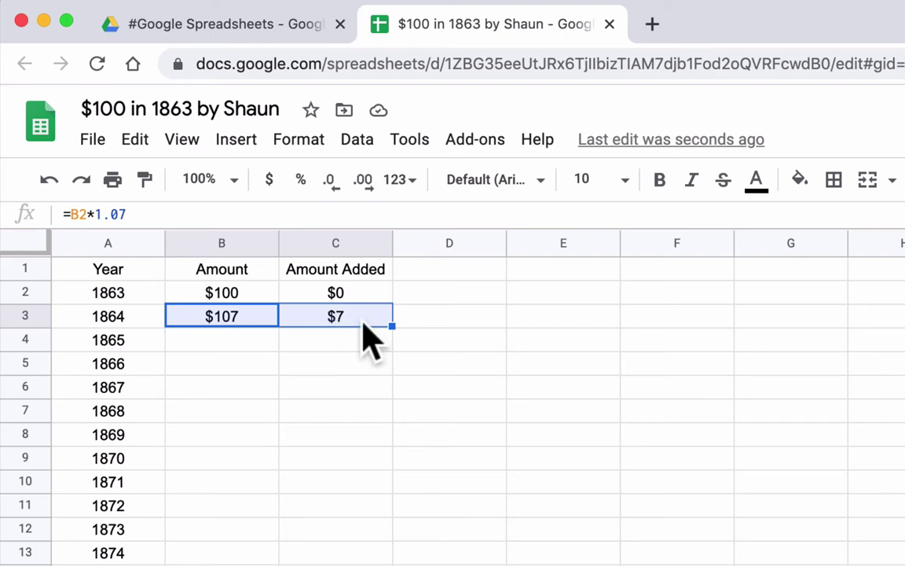
left_click(250, 339)
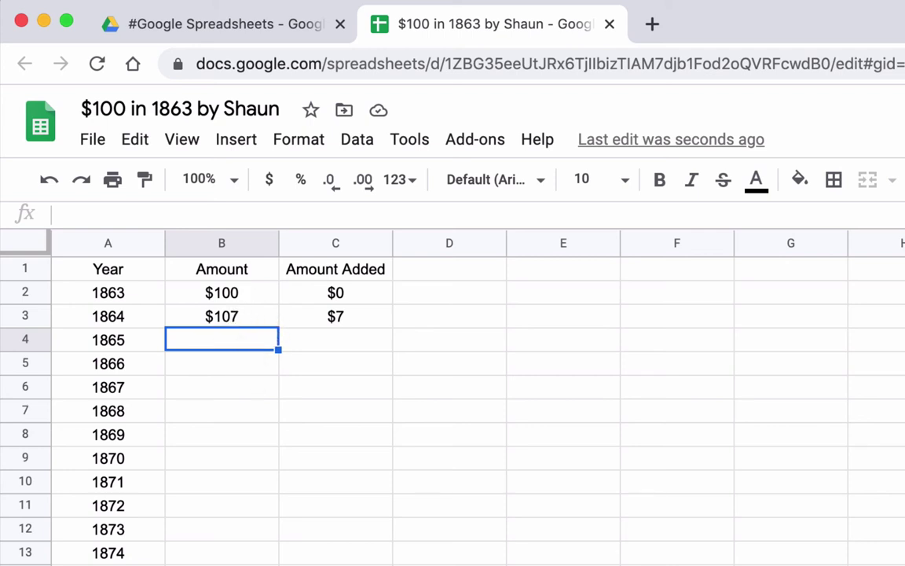
type("114")
key("Return")
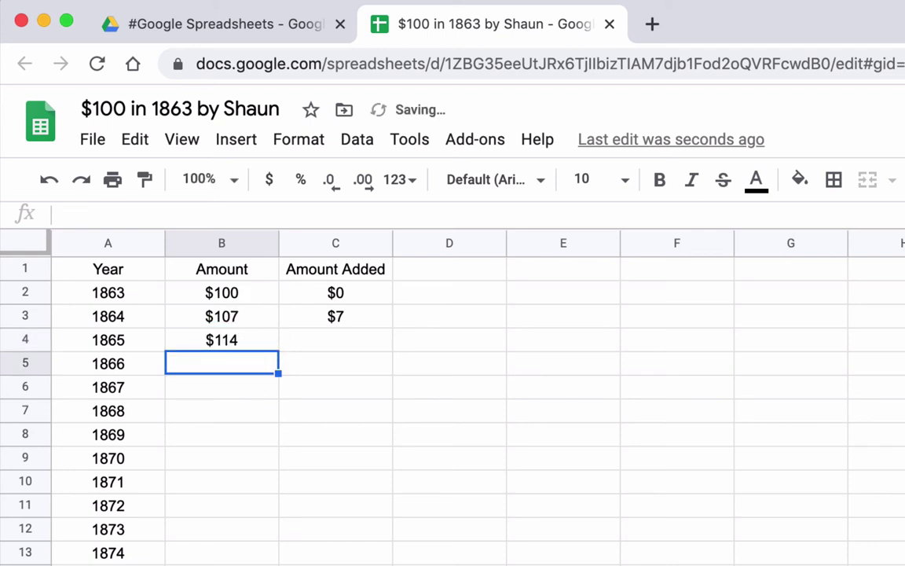
left_click(221, 339)
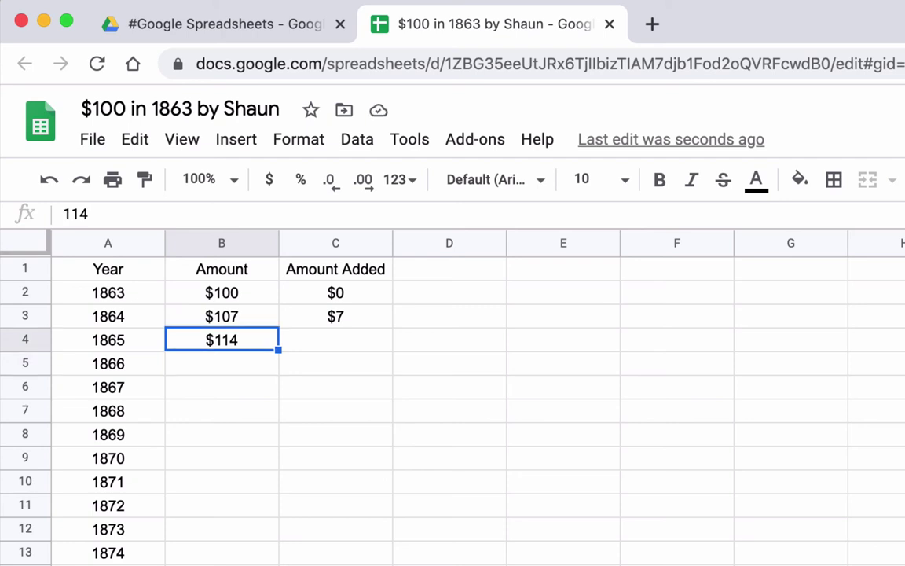
key("Delete")
- Fill the Amount and Amount Added formulas from cells B3:C3 down through row 5, for the years 1865 and 1866
left_click(222, 316)
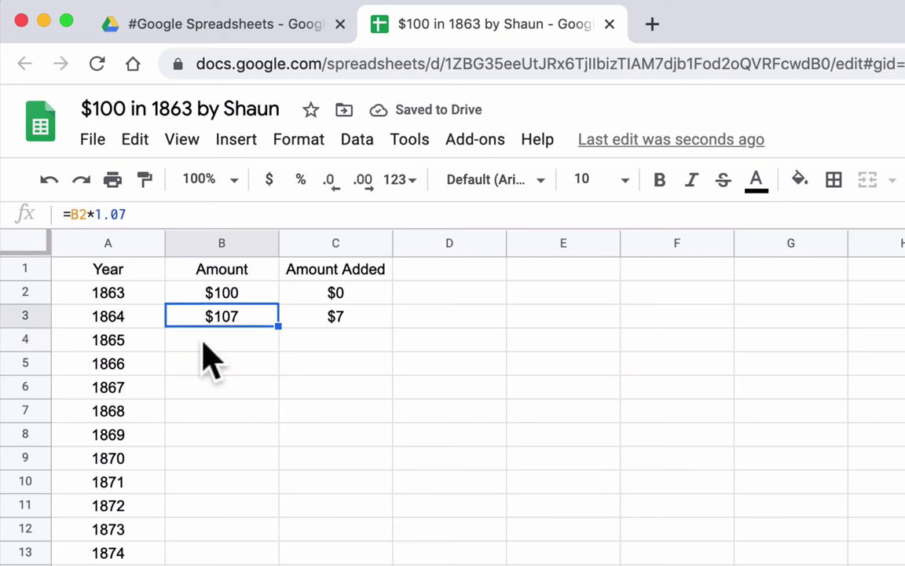
left_click(348, 315, "shift")
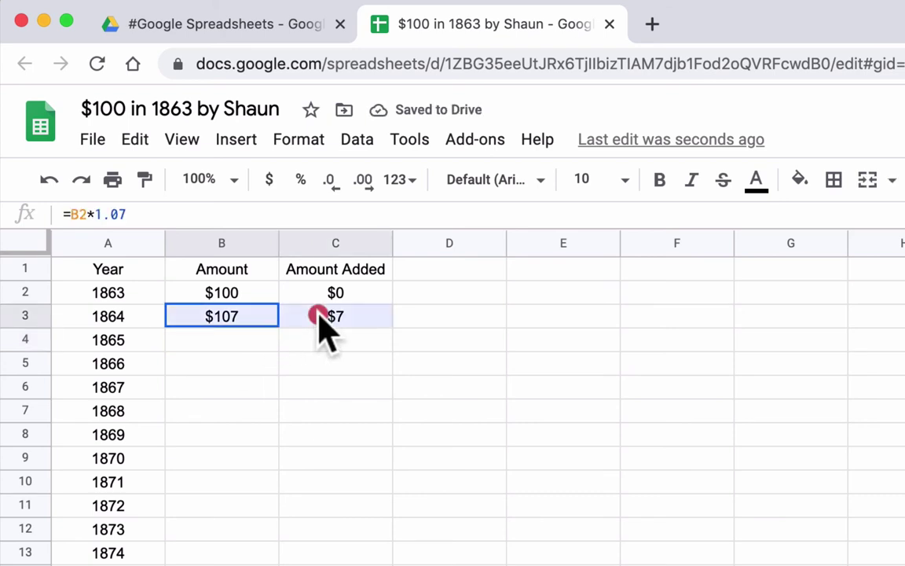
left_click(250, 314)
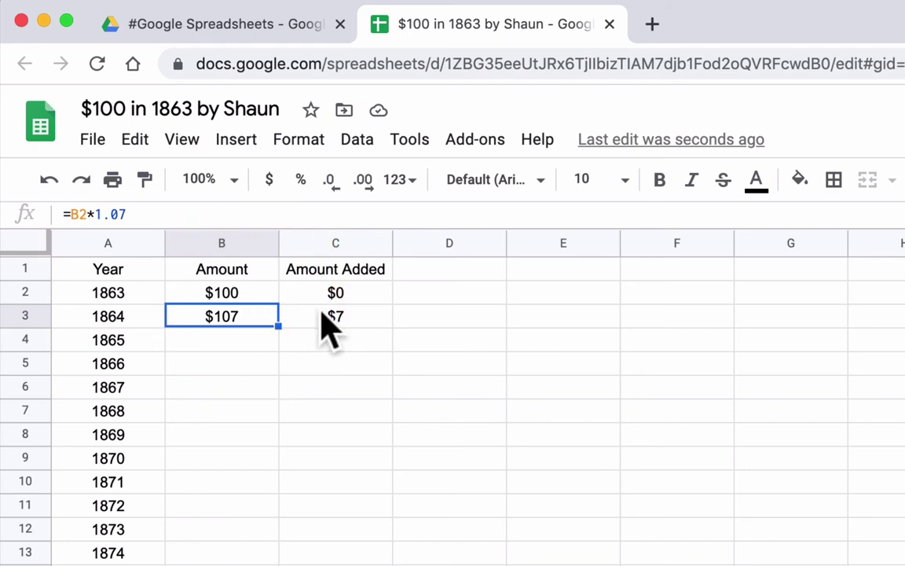
left_click(346, 312, "shift")
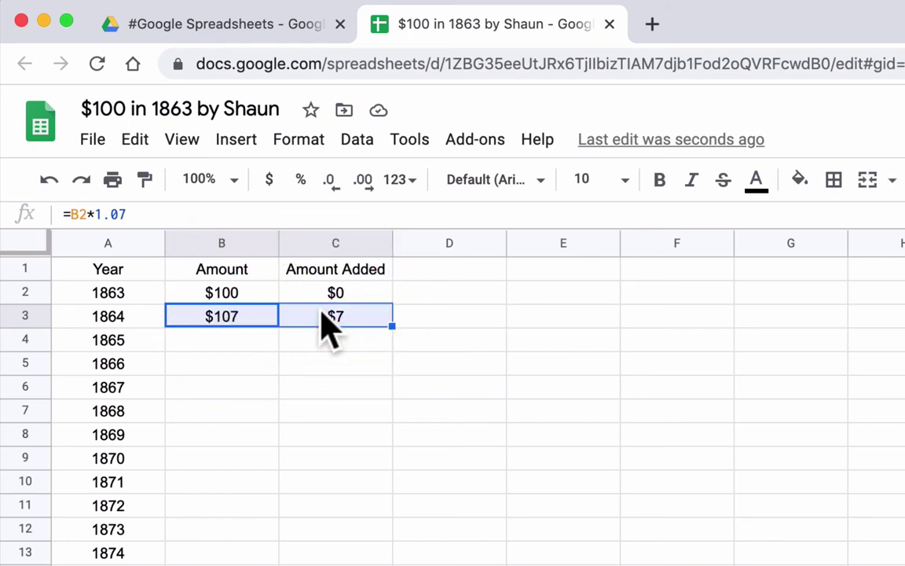
left_click(269, 336)
left_click(264, 322)
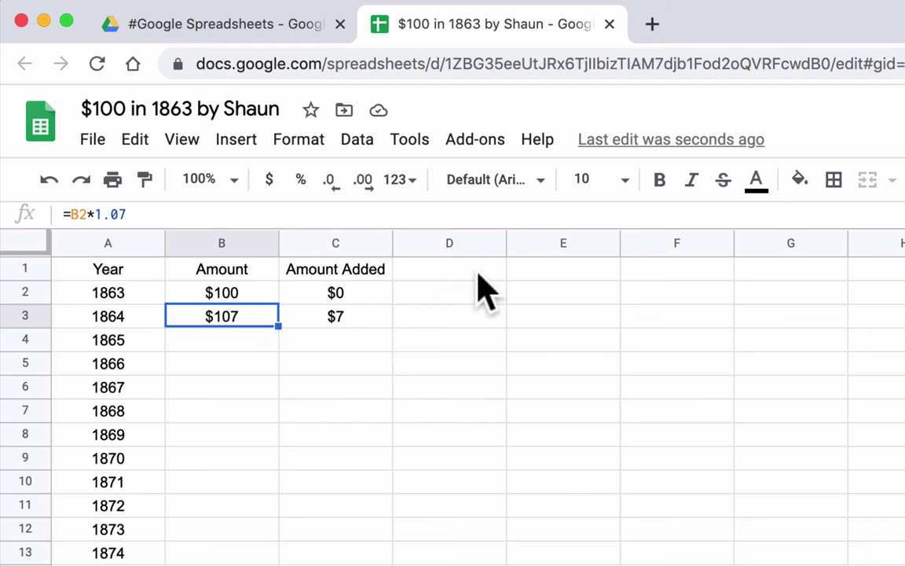
key("shift+Right")
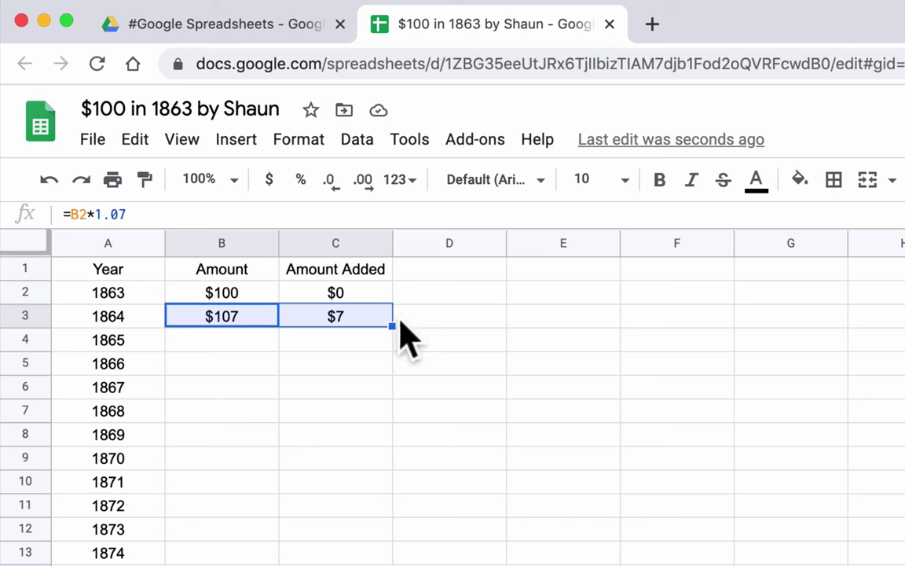
left_click_drag(392, 324, 404, 355)
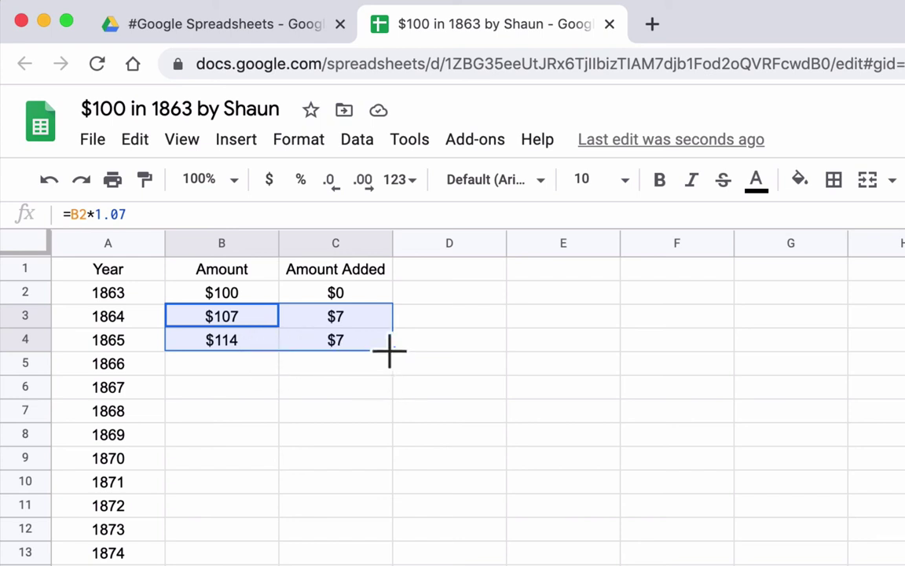
left_click_drag(391, 350, 398, 355)
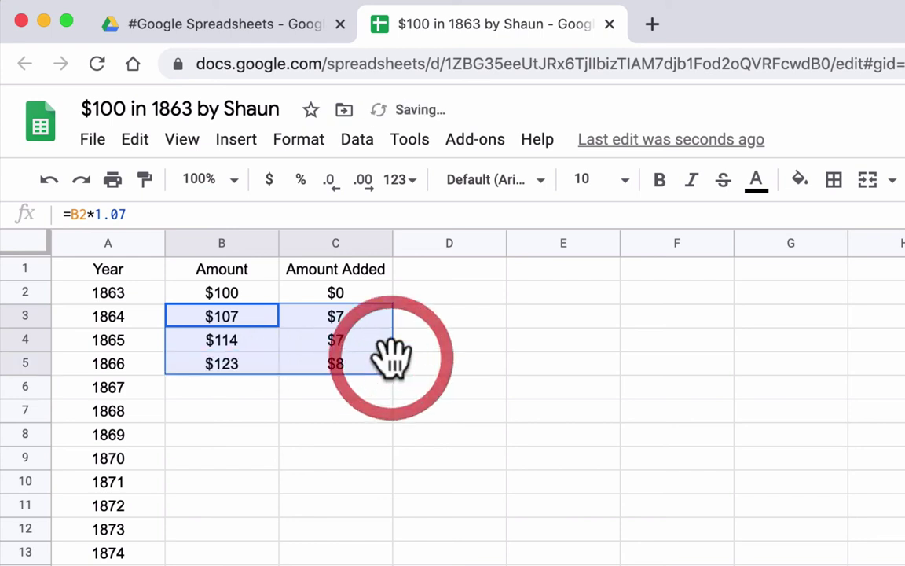
- Examine the copied formulas in the Amount and Amount Added columns to check how their cell references shift by row
left_click(342, 369)
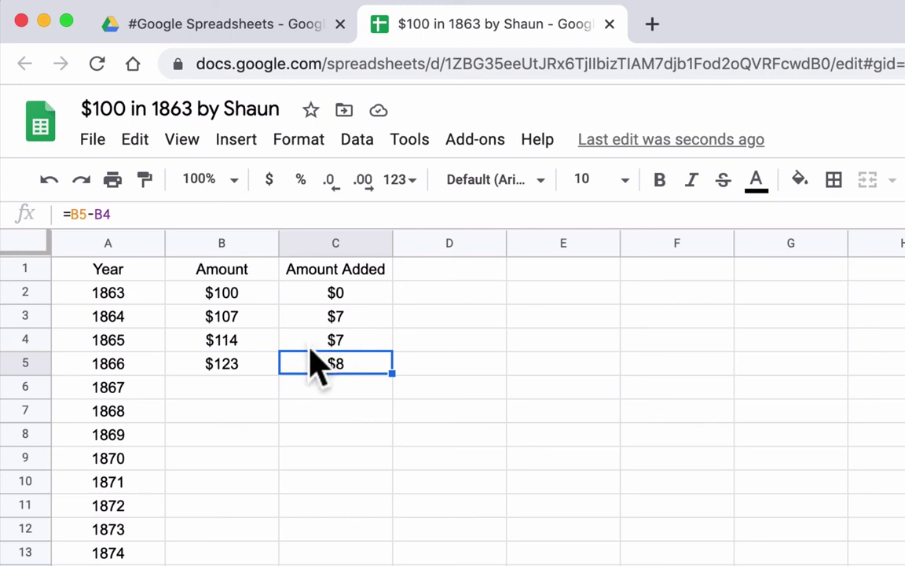
left_click(349, 348)
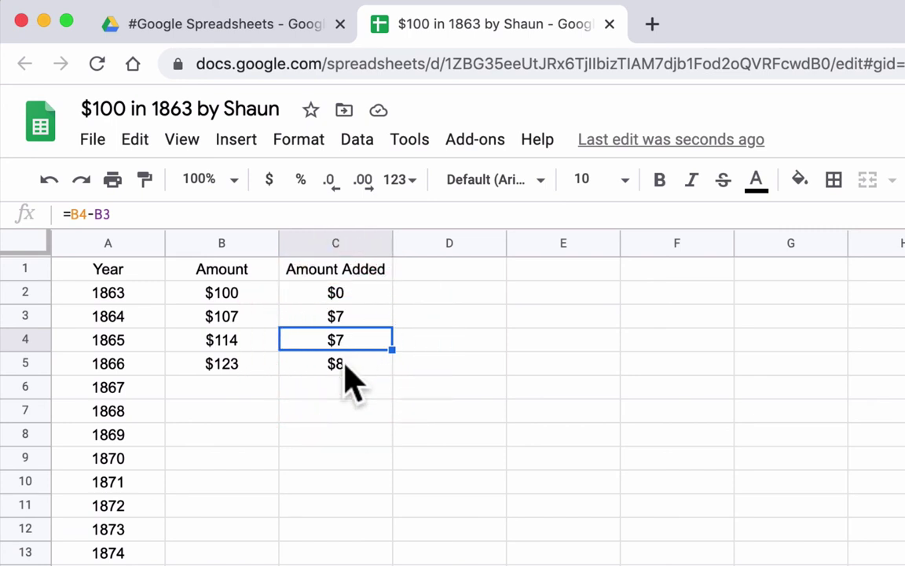
left_click(353, 364)
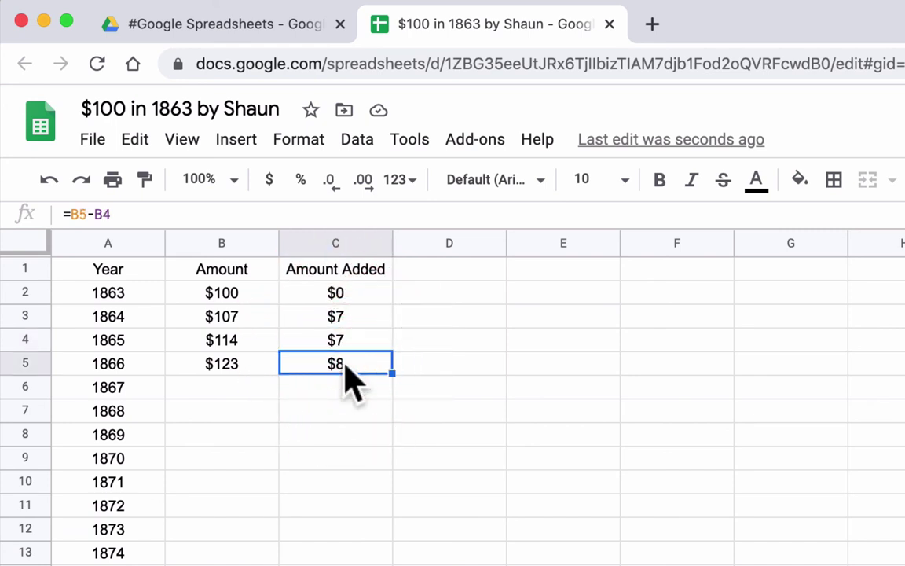
left_click(344, 344)
left_click(348, 363)
left_click(238, 343)
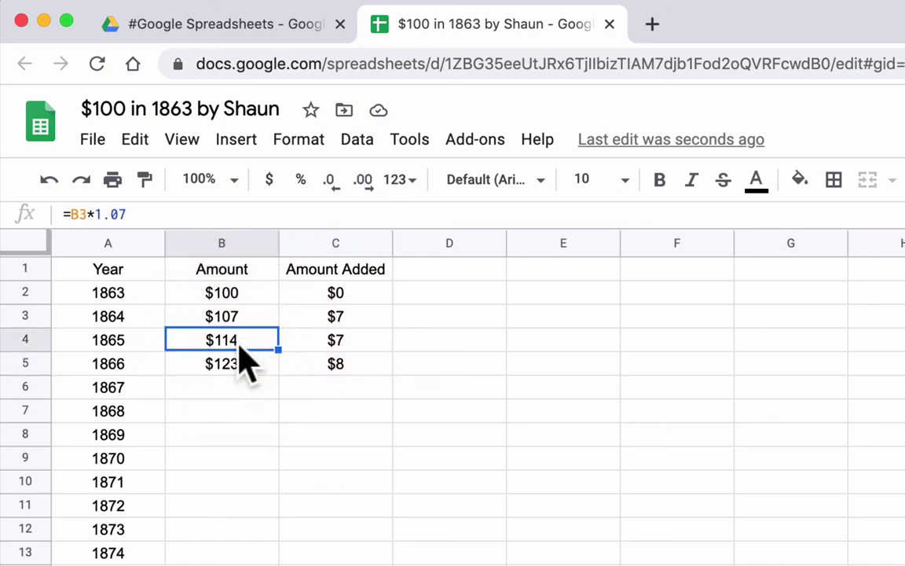
left_click(299, 364)
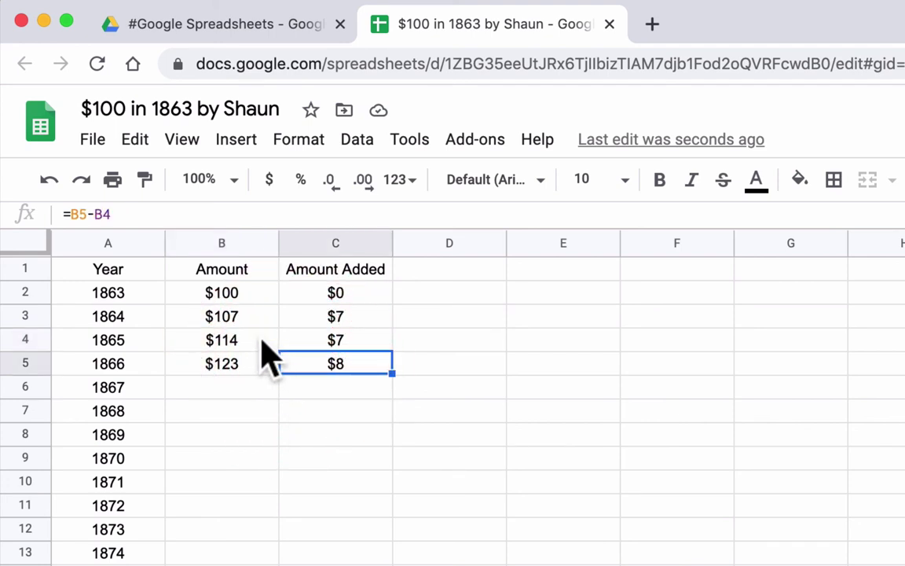
left_click(237, 290)
left_click(238, 314)
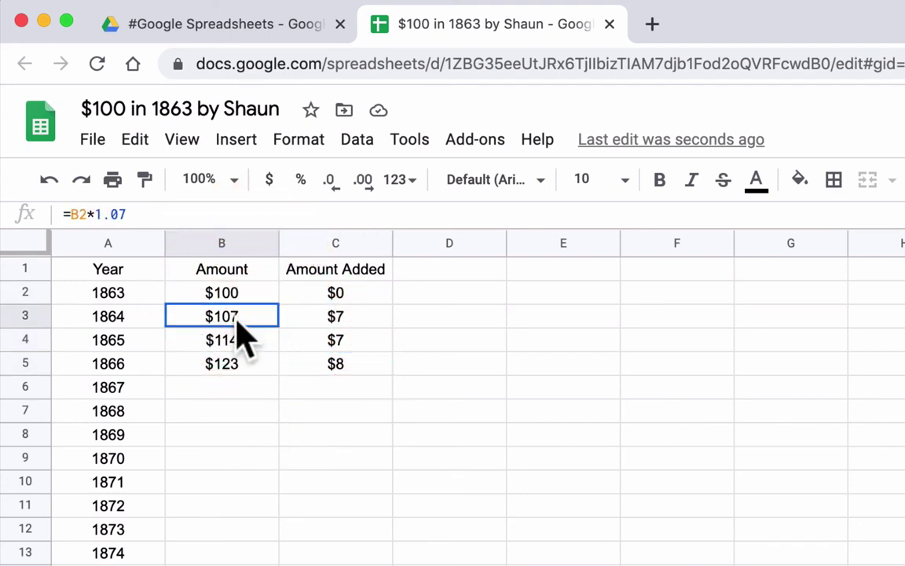
- Fill the Amount and Amount Added formulas from cells B5:C5 down through row 11, for the years 1867 to 1872
left_click_drag(266, 361, 377, 507)
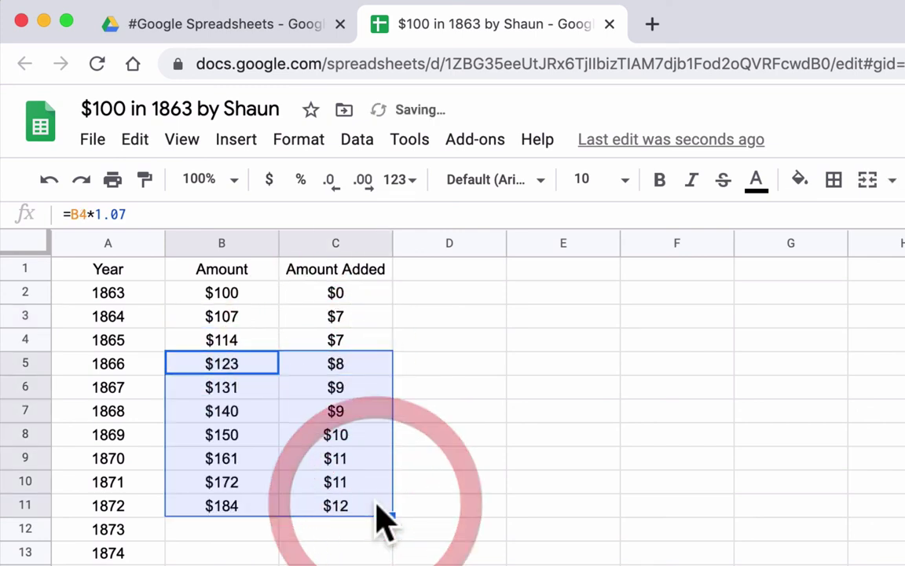
- Examine the copied formulas in B6:B11 and C6:C11 to check how their cell references follow each row
left_click(251, 391)
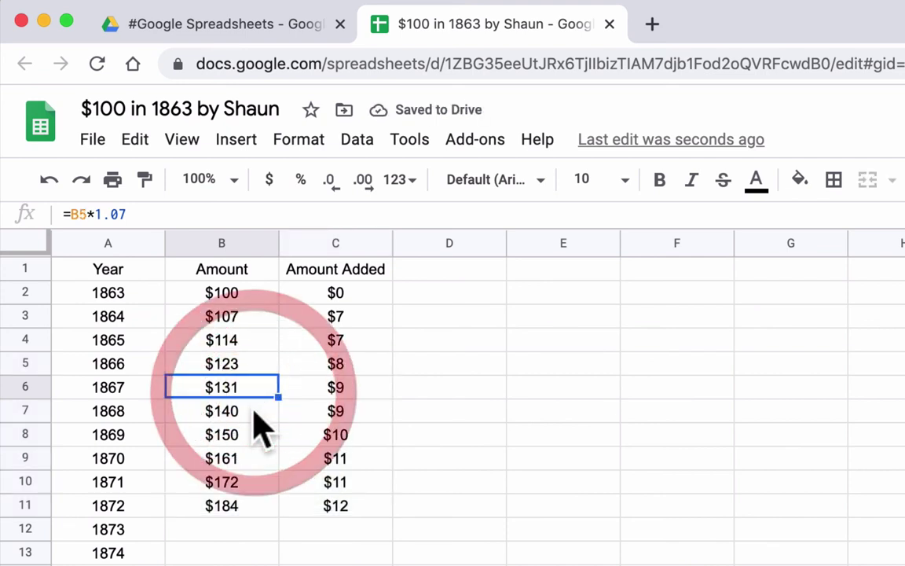
left_click(247, 412)
left_click(250, 433)
left_click(247, 459)
left_click(245, 483)
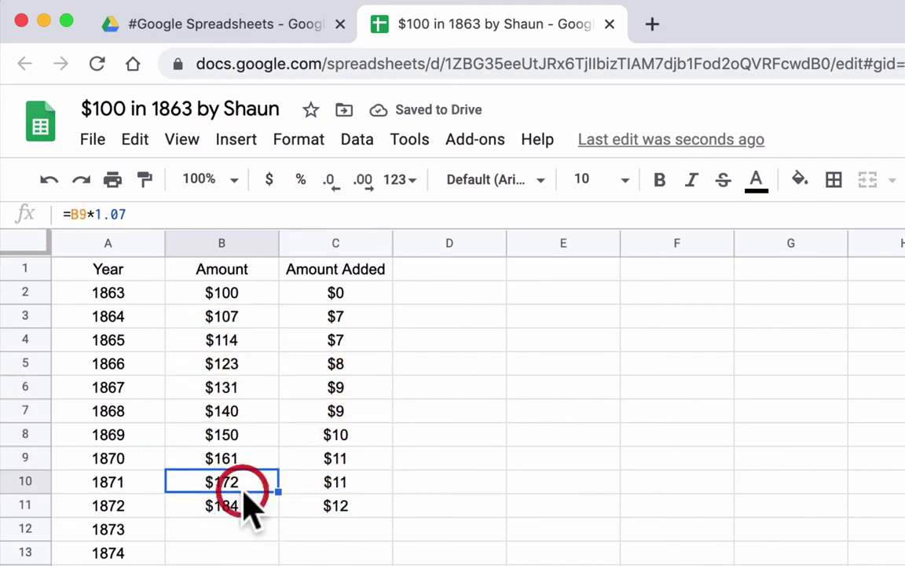
left_click(244, 505)
left_click(328, 393)
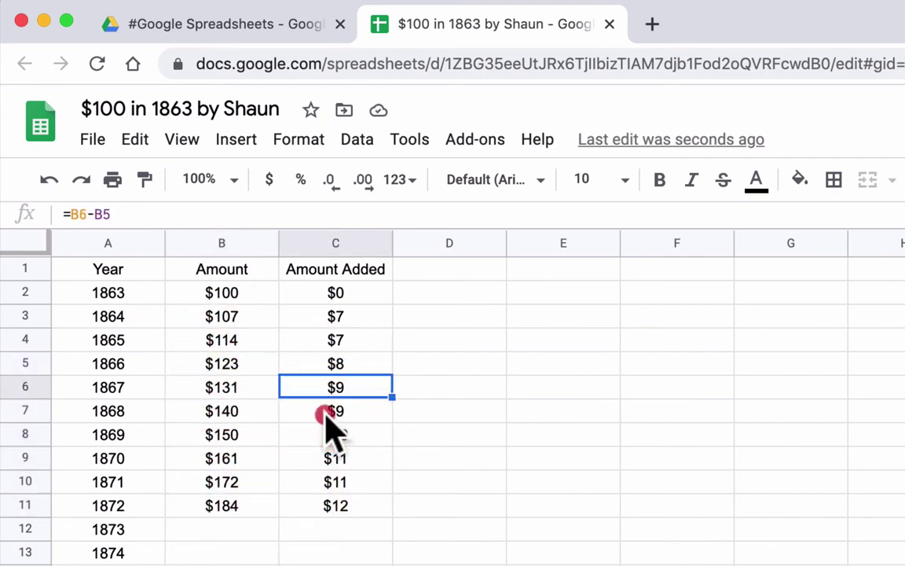
left_click(326, 415)
left_click(325, 433)
left_click(320, 458)
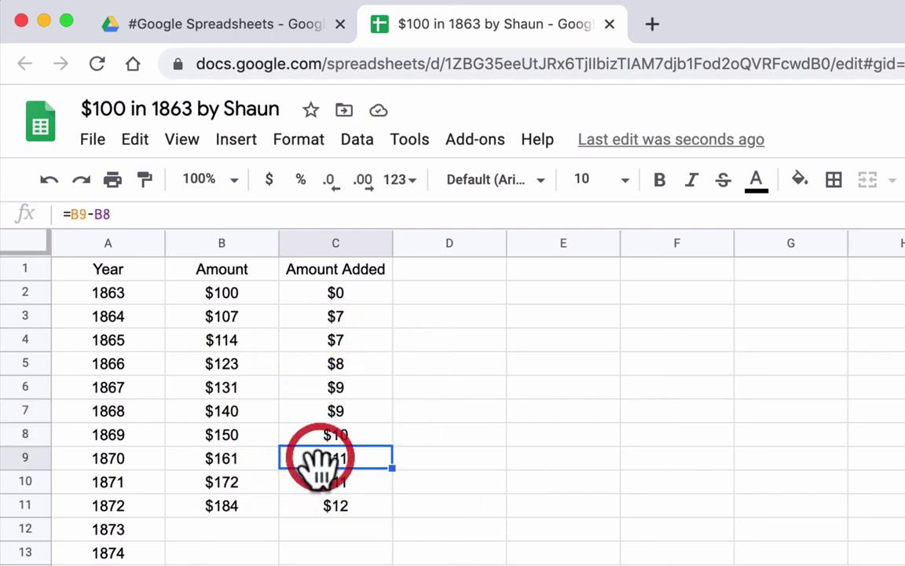
left_click(326, 480)
left_click(318, 505)
- Fill the formulas from cells B11:C11 down through row 39, for the years up to 1900, and check that row's formulas
left_click(271, 506)
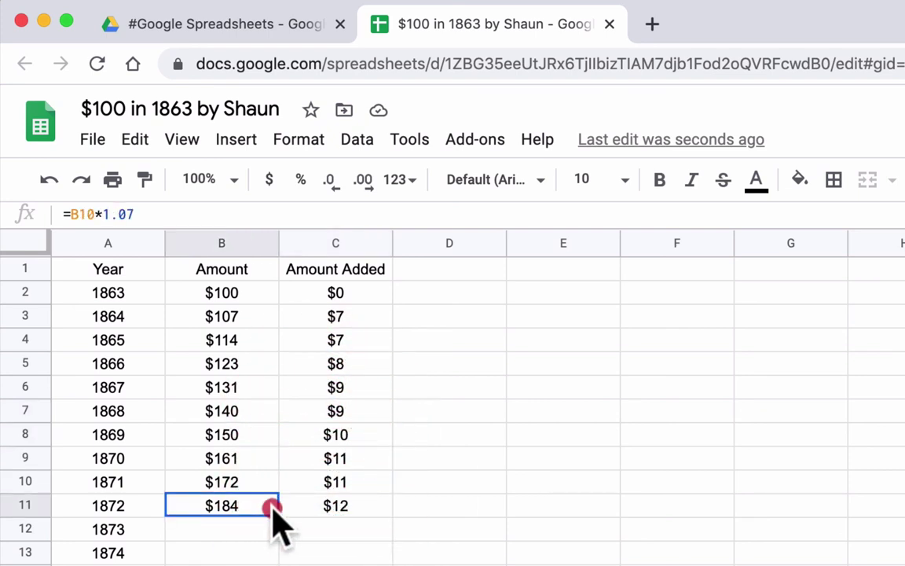
left_click_drag(271, 507, 305, 507)
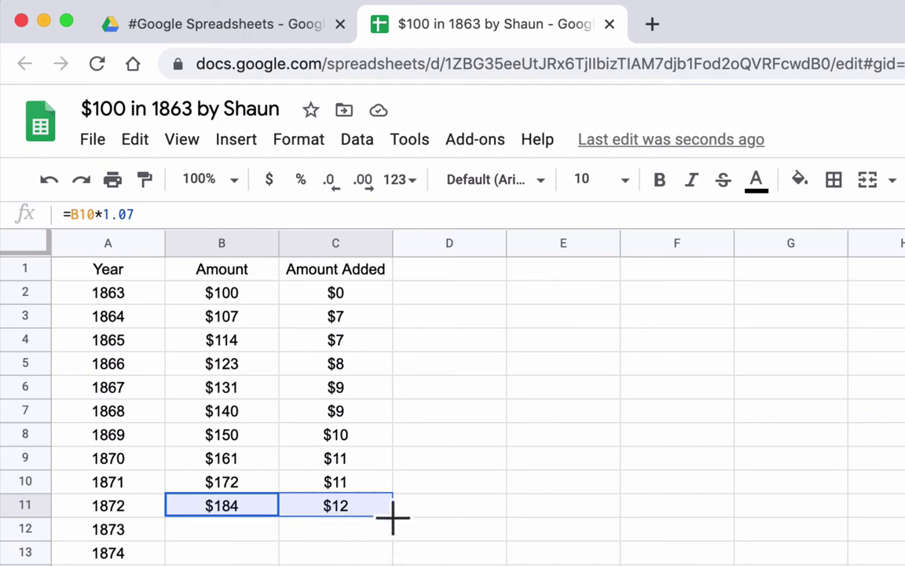
left_click_drag(392, 517, 285, 441)
left_click(205, 436)
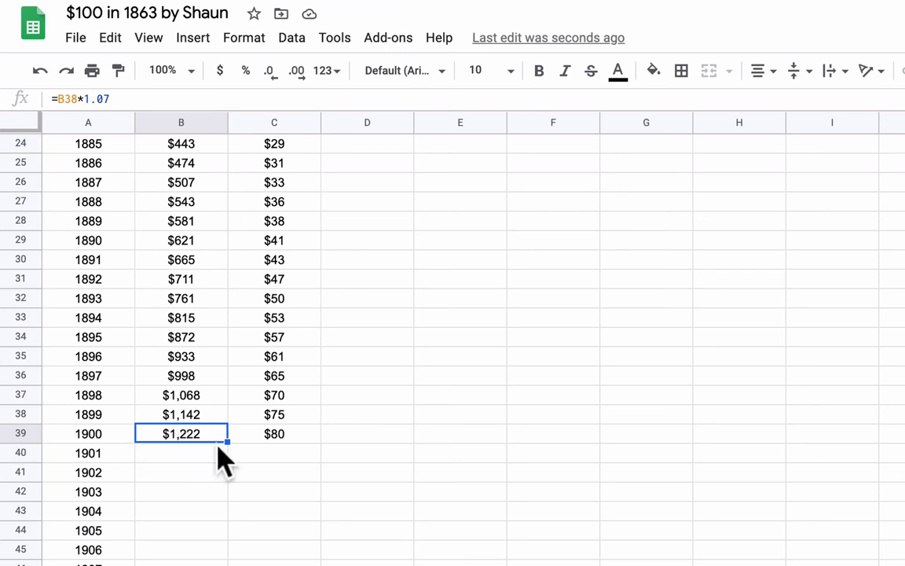
left_click(253, 442)
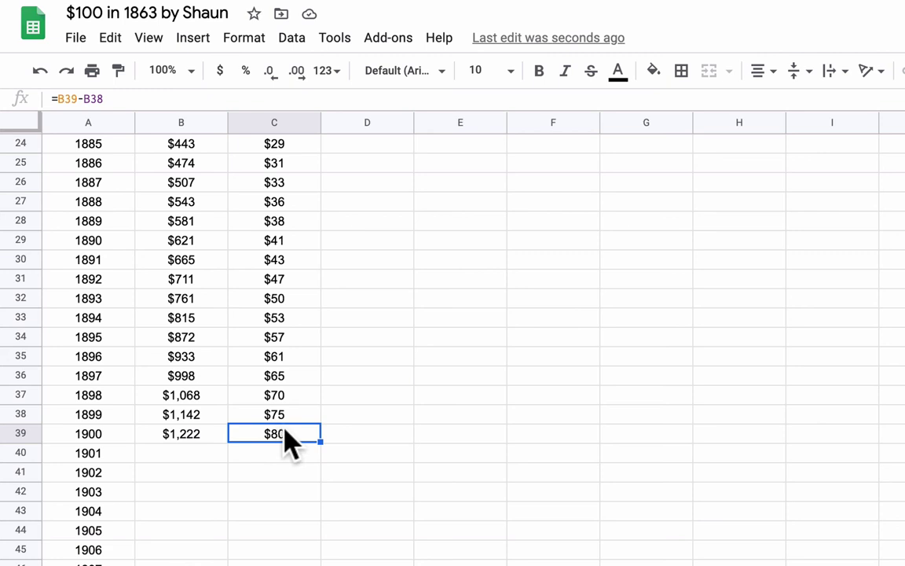
- Fill the Amount and Amount Added formulas from cells B39:C39 down the year rows after 1900, continuing past 1952
left_click(202, 431)
left_click(250, 434, "shift")
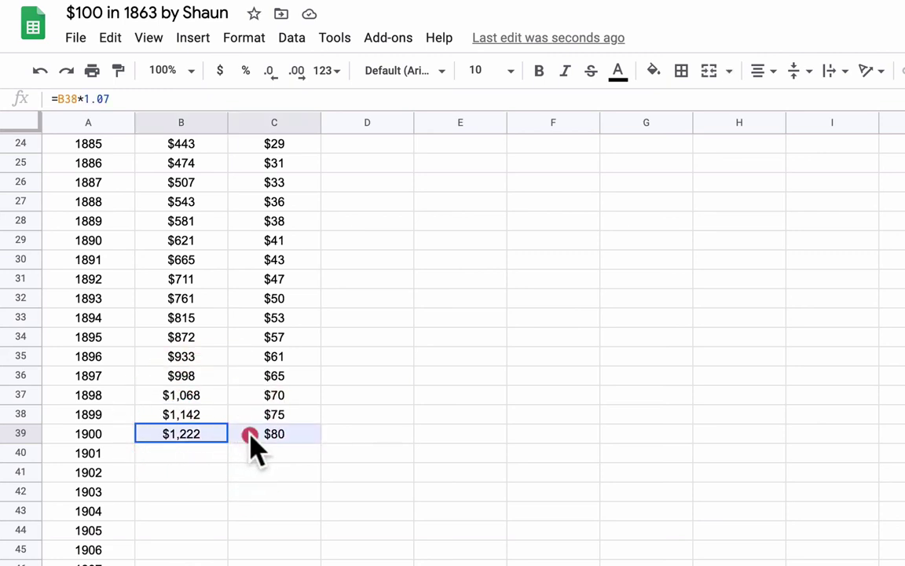
left_click_drag(319, 445, 309, 559)
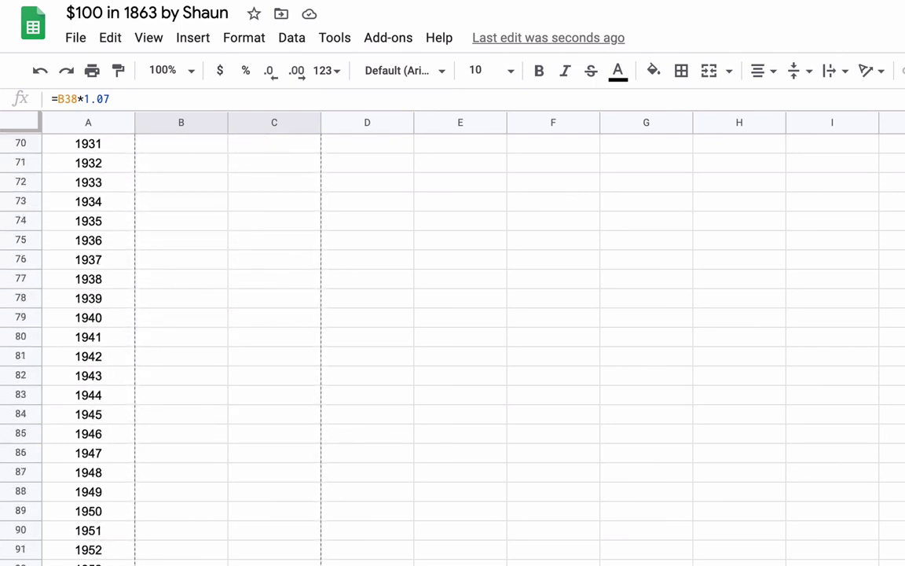